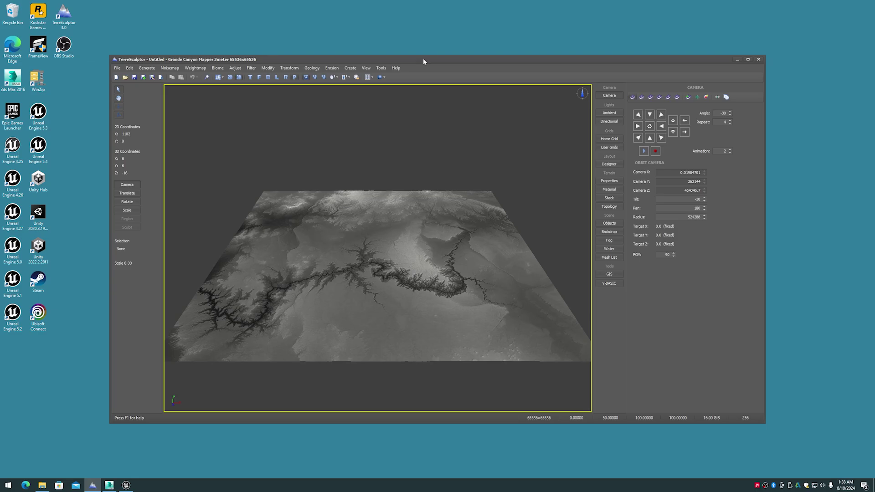
Step: Open the Mapper Explorer and choose the Grande Canyon Arizona USA location
{"action": "left_click", "coordinate": [350, 68]}
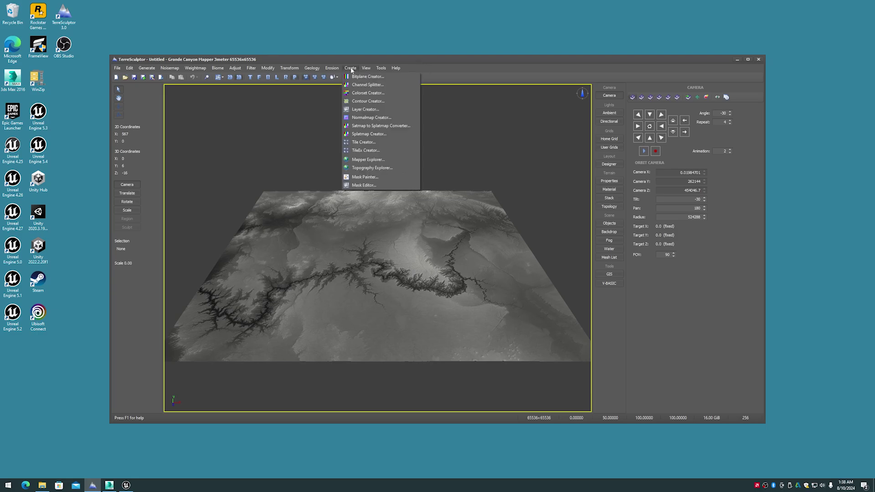
{"action": "left_click", "coordinate": [361, 160]}
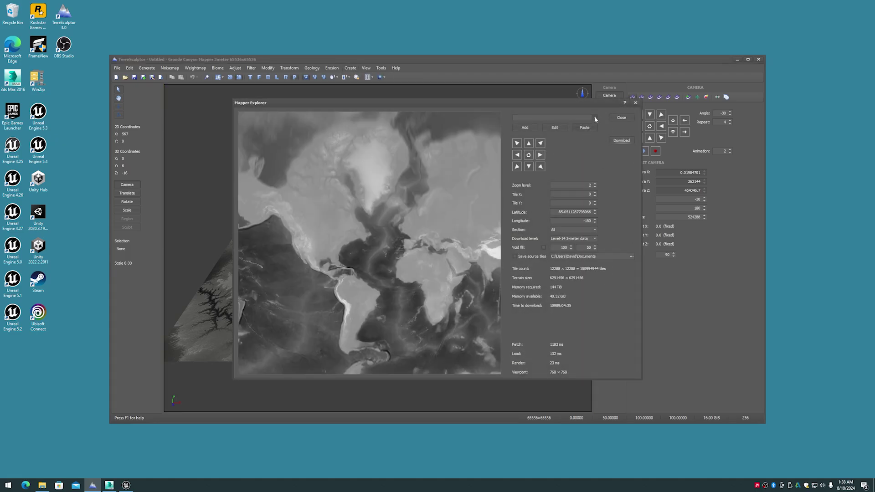
{"action": "left_click", "coordinate": [594, 118]}
{"action": "left_click_drag", "start_coordinate": [594, 129], "coordinate": [595, 133]}
{"action": "left_click", "coordinate": [569, 144]}
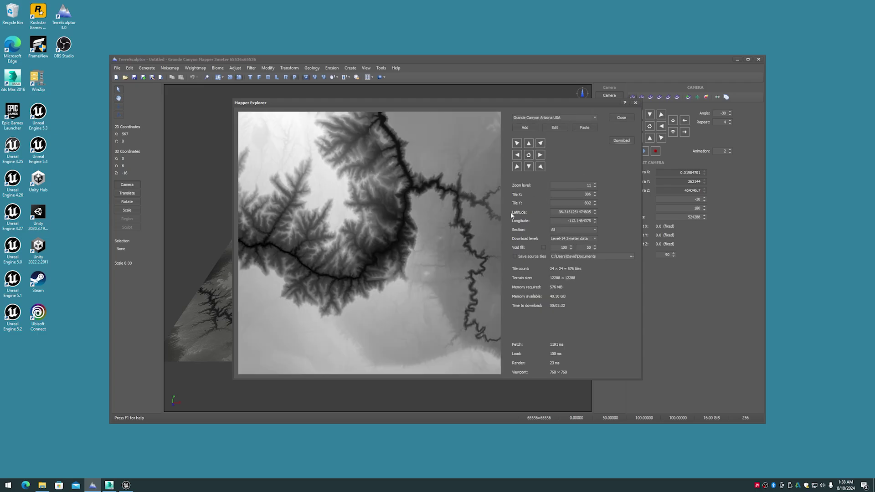
Step: Zoom the map out to level 8 and shift it west, north, then back east
{"action": "left_click", "coordinate": [595, 189]}
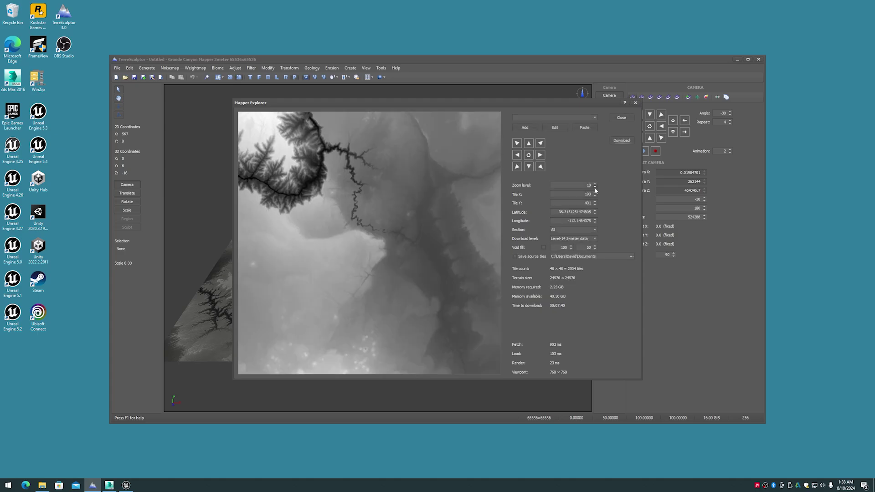
{"action": "left_click", "coordinate": [595, 188]}
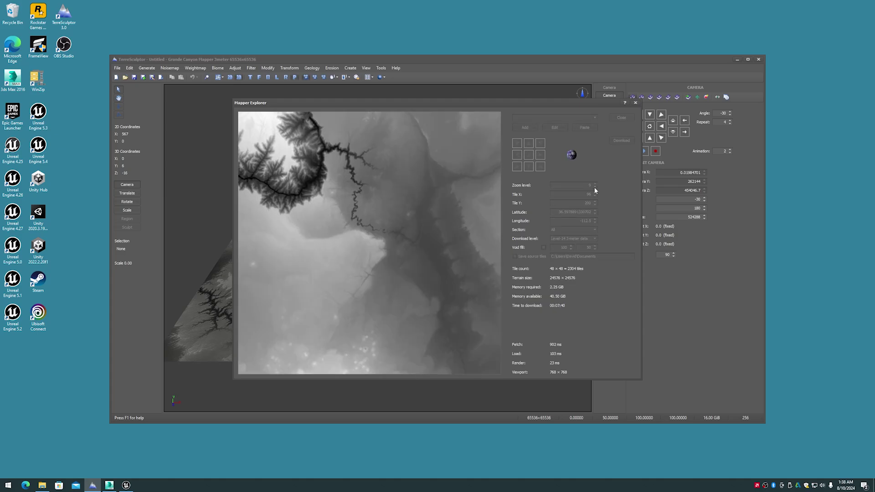
{"action": "left_click", "coordinate": [594, 190]}
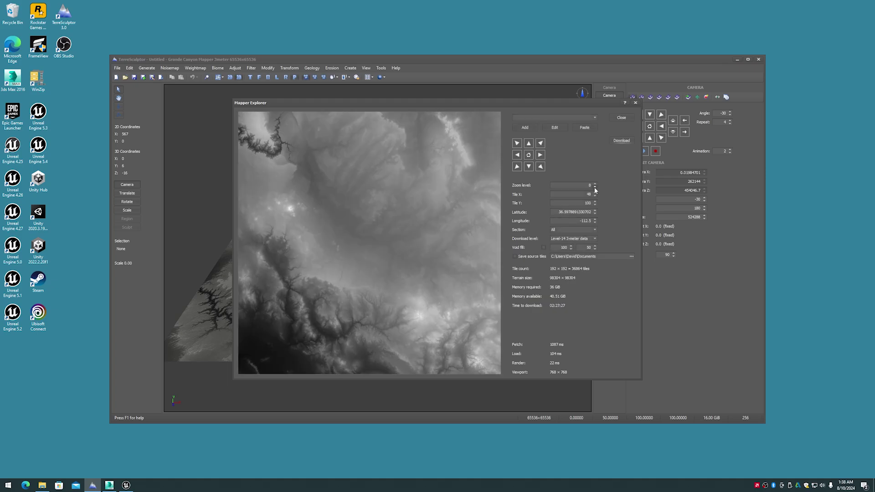
{"action": "left_click", "coordinate": [518, 155]}
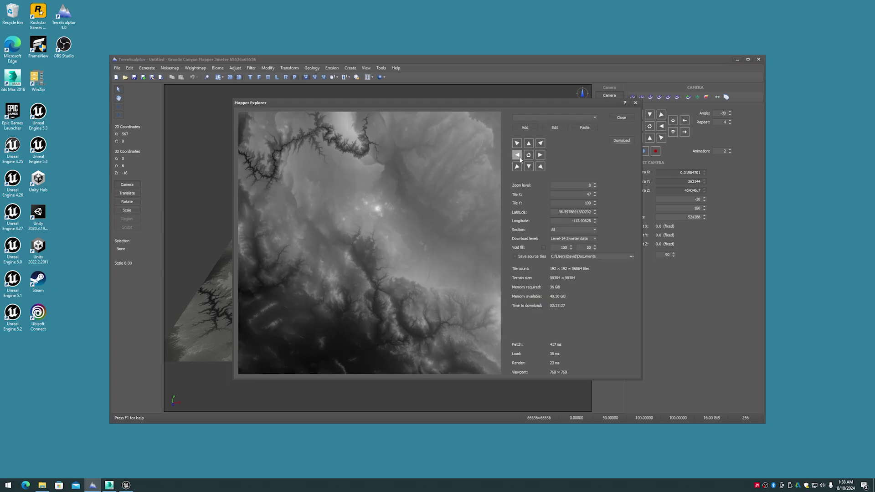
{"action": "left_click", "coordinate": [519, 158]}
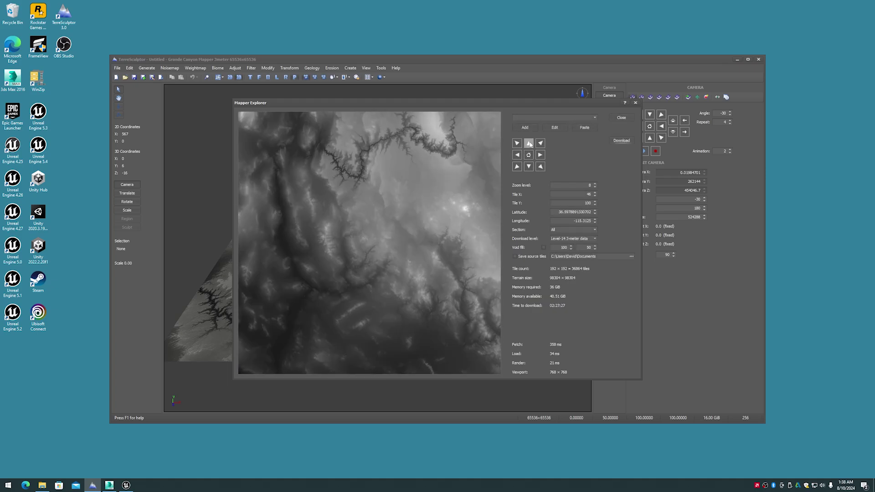
{"action": "left_click", "coordinate": [529, 144]}
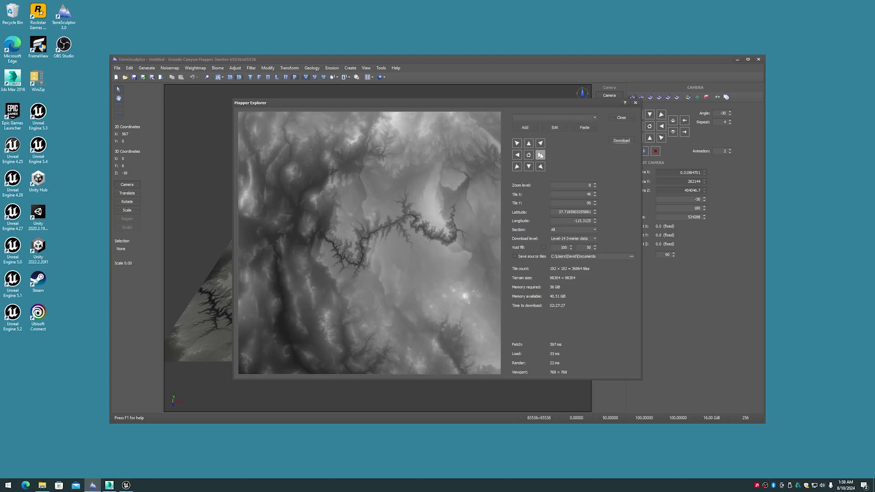
{"action": "left_click", "coordinate": [540, 155]}
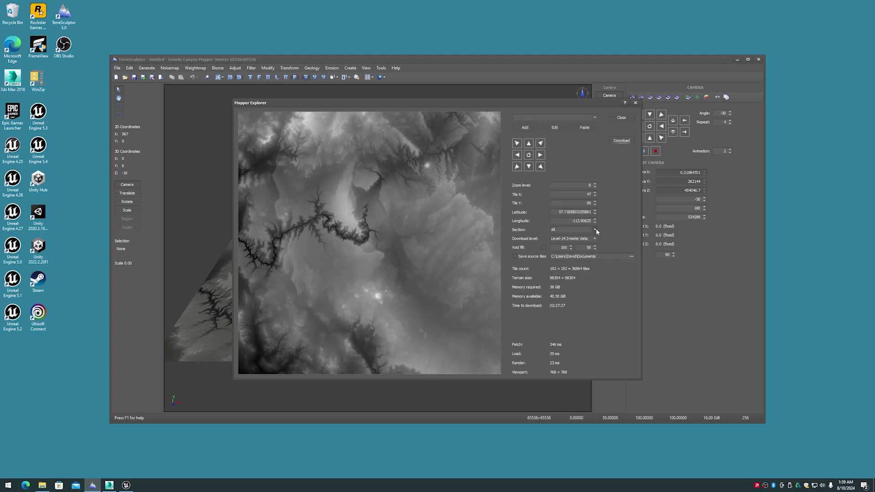
Step: Limit the area to the Top-Left section and close the Mapper Explorer
{"action": "left_click", "coordinate": [595, 230]}
{"action": "left_click", "coordinate": [569, 241]}
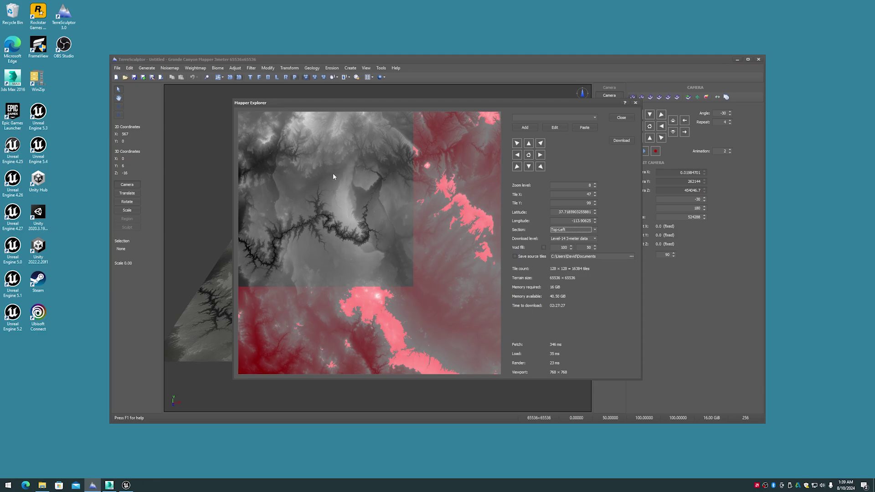
{"action": "left_click", "coordinate": [621, 118]}
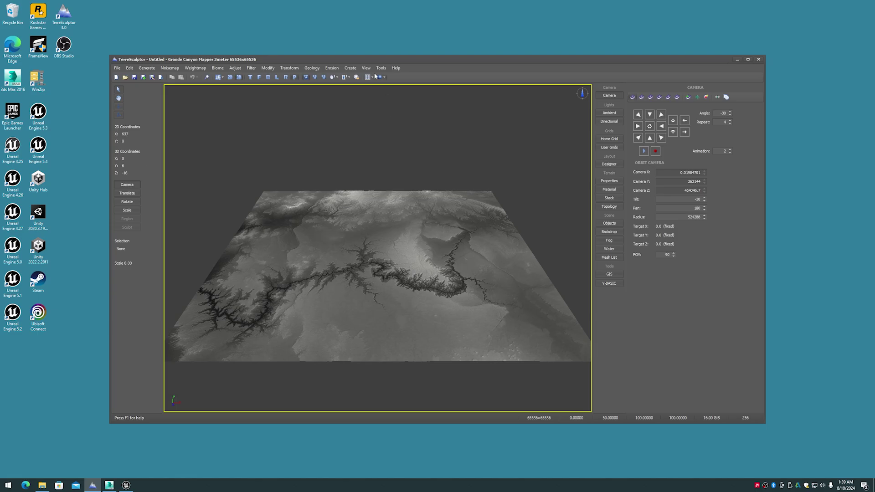
Step: In TileEx Creator, set 64 tiles across, share tile edges, and use _X0_Y0 tile naming
{"action": "left_click", "coordinate": [350, 68]}
{"action": "left_click", "coordinate": [360, 150]}
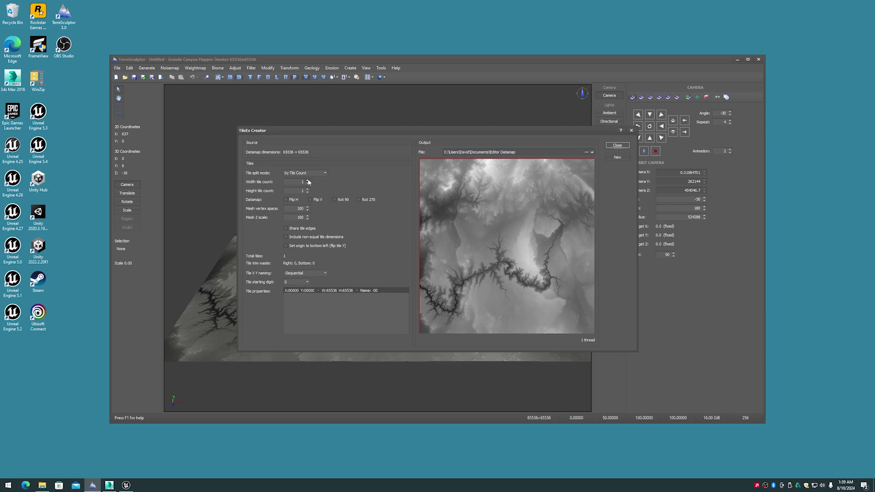
{"action": "double_click", "coordinate": [293, 182]}
{"action": "type", "text": "64"}
{"action": "key", "text": "Tab"}
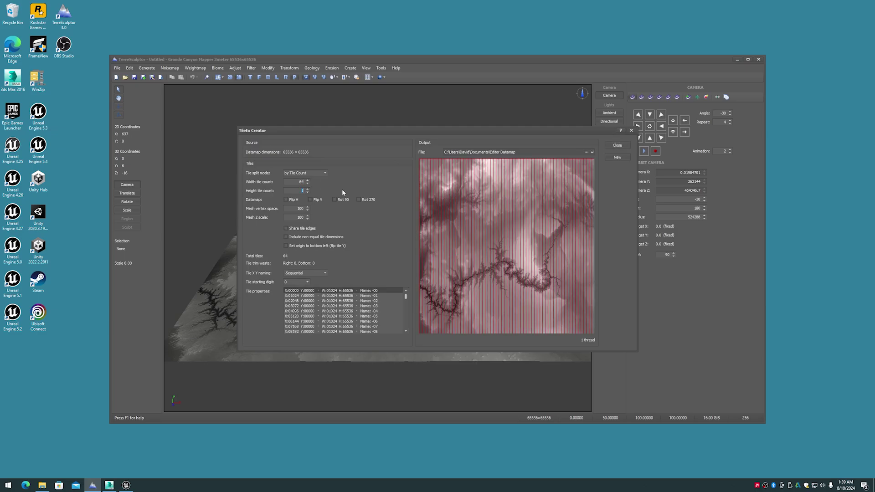
{"action": "left_click", "coordinate": [302, 229]}
{"action": "left_click", "coordinate": [324, 271]}
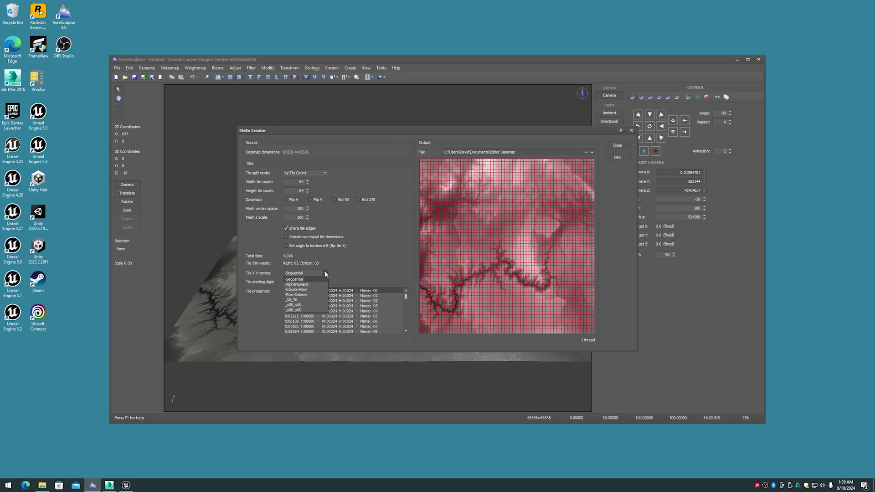
{"action": "left_click", "coordinate": [310, 300]}
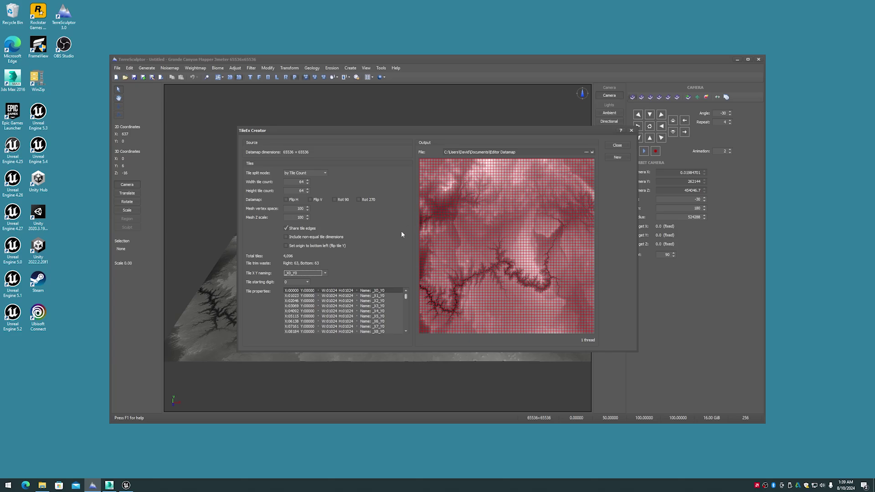
Step: Close the TileEx Creator, minimize TerreSculptor and restore the 3ds Max heightmap scene
{"action": "left_click", "coordinate": [617, 146]}
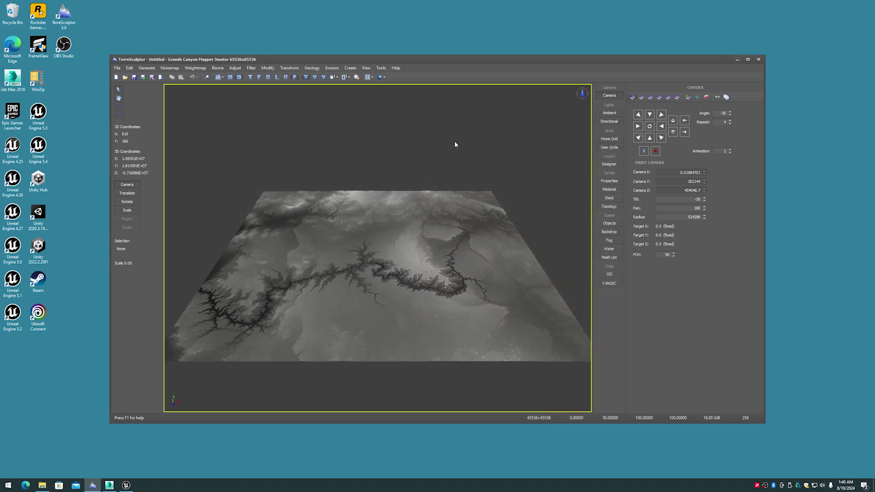
{"action": "left_click", "coordinate": [737, 60]}
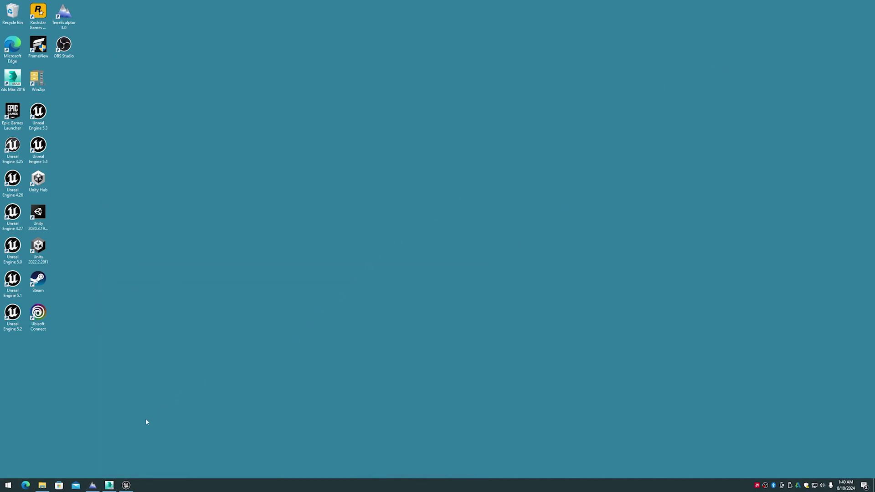
{"action": "left_click", "coordinate": [110, 484]}
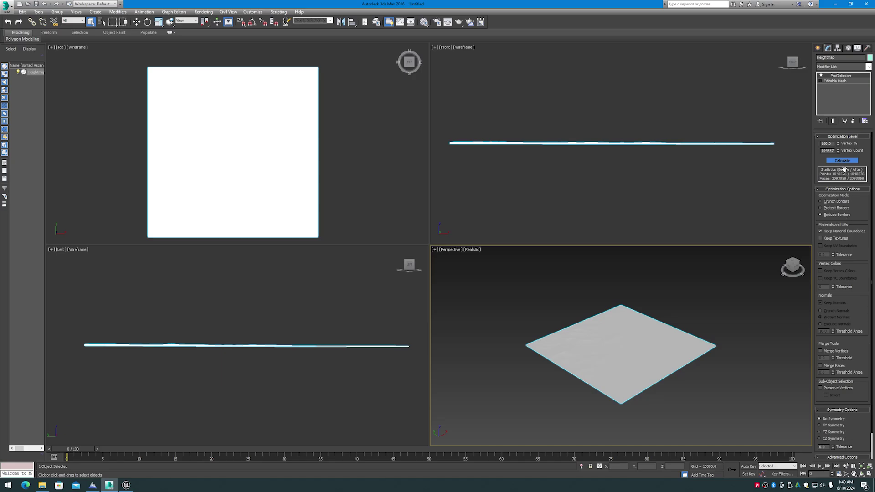
Step: Set the ProOptimizer Vertex % to 1, reducing the heightmap to 10485 vertices
{"action": "double_click", "coordinate": [835, 143]}
{"action": "type", "text": "1"}
{"action": "key", "text": "Tab"}
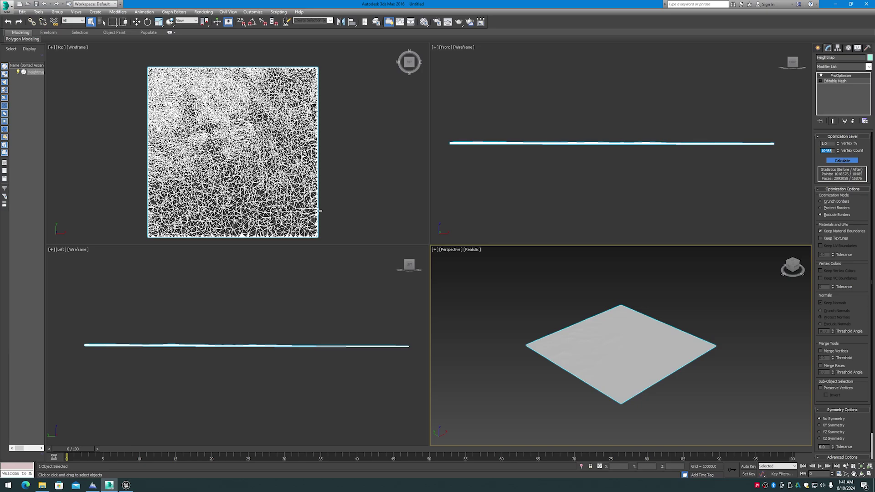
Step: Change the ProOptimizer Vertex % to 5, leaving 52428 vertices
{"action": "left_click", "coordinate": [832, 143]}
{"action": "type", "text": "5"}
{"action": "key", "text": "Tab"}
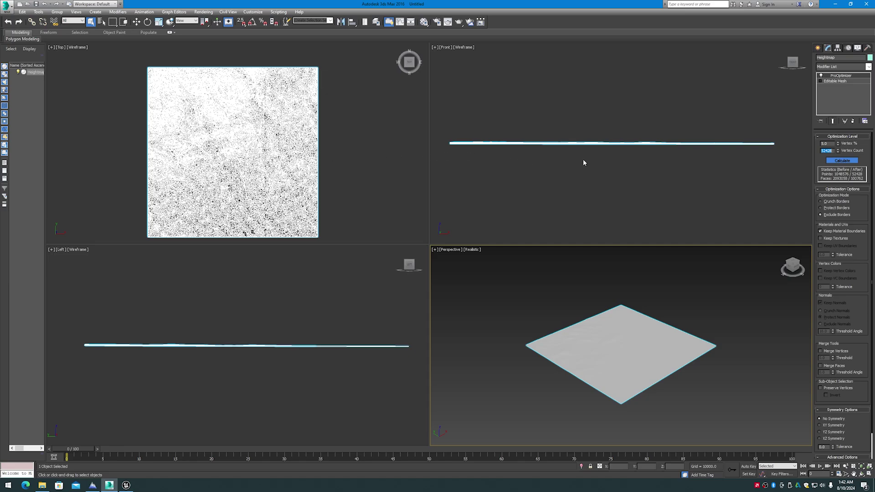
Step: Look up Batch ProOptimizer in the Utilities More list, then cancel without running it
{"action": "left_click", "coordinate": [867, 48]}
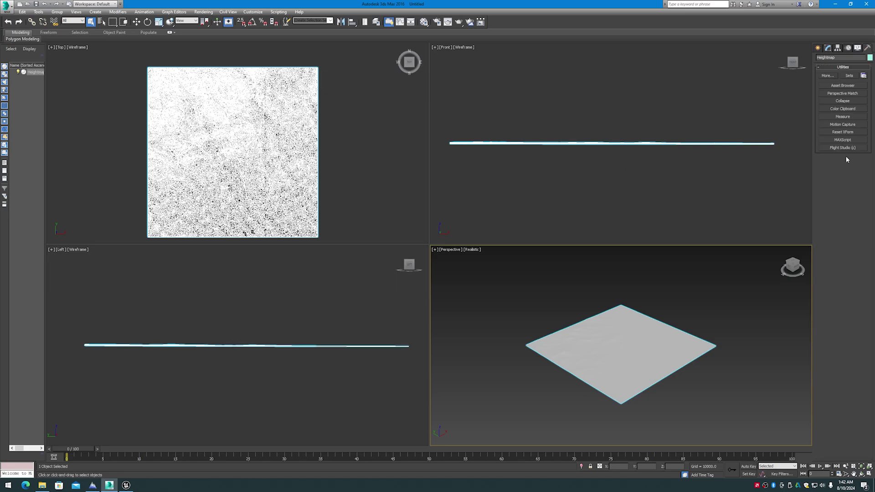
{"action": "left_click", "coordinate": [826, 76]}
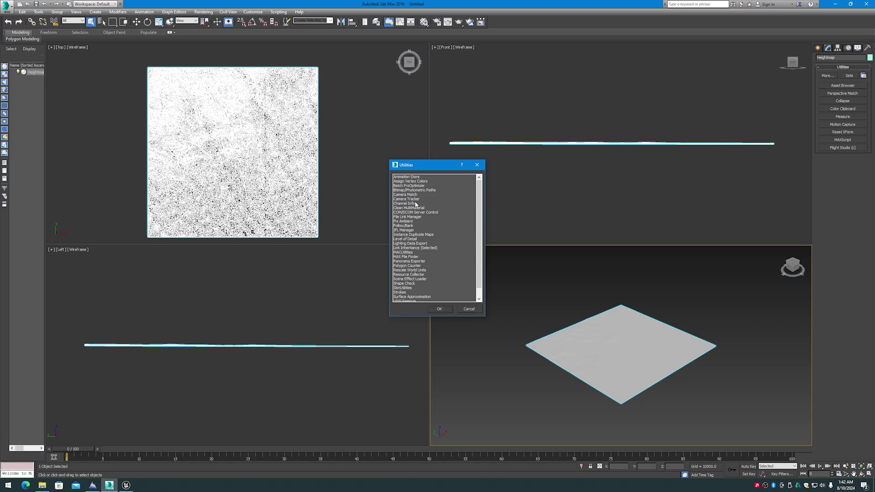
{"action": "left_click", "coordinate": [411, 186]}
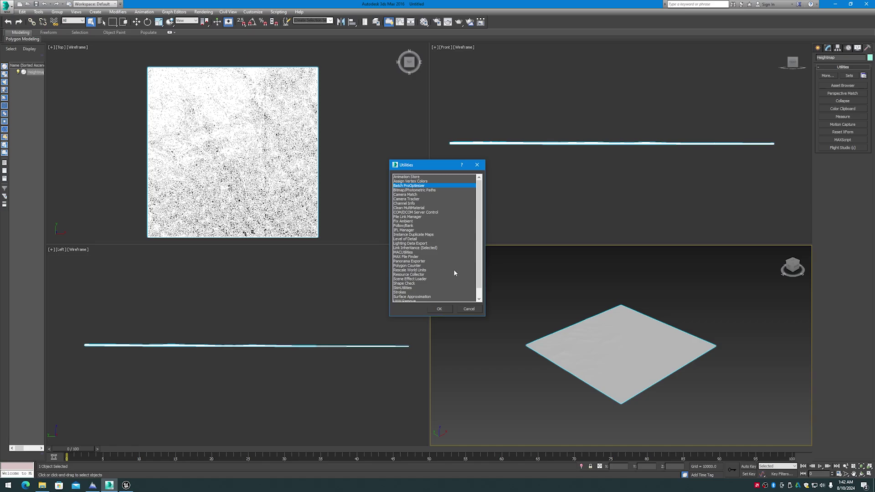
{"action": "left_click", "coordinate": [470, 309]}
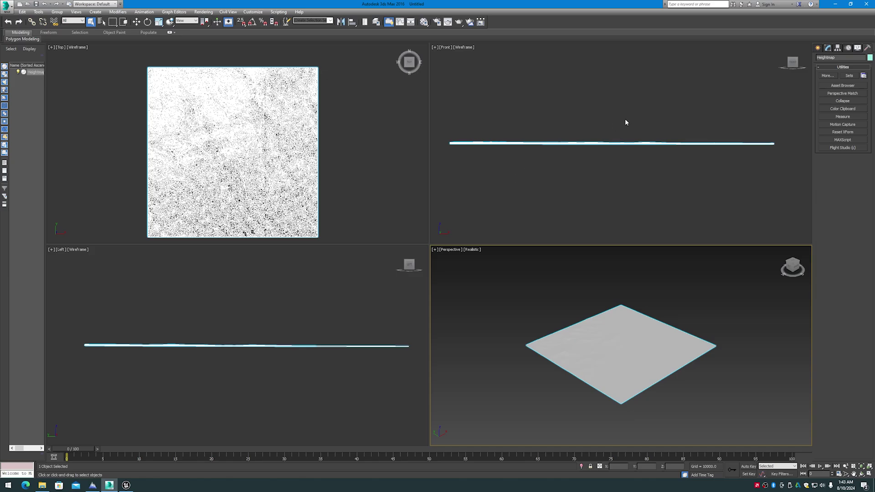
Step: Minimize 3ds Max, bring up the MeshTest64km Unreal project, and open File Explorer
{"action": "left_click", "coordinate": [835, 5]}
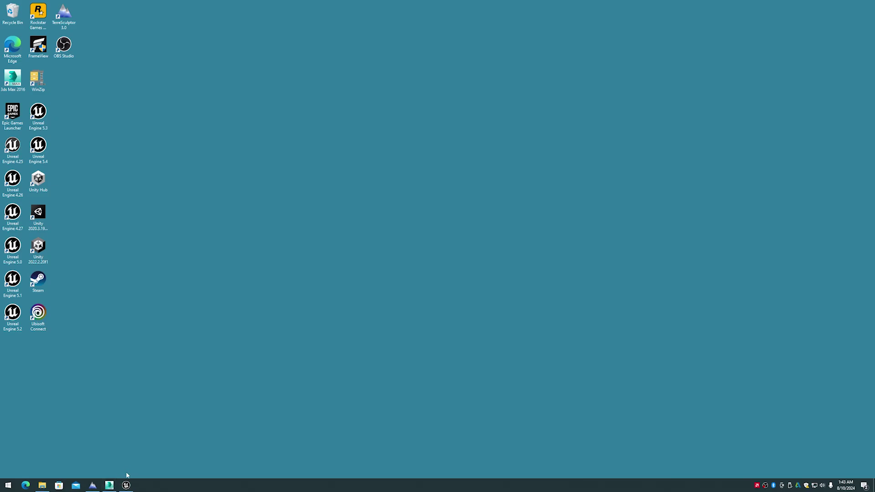
{"action": "left_click", "coordinate": [126, 486]}
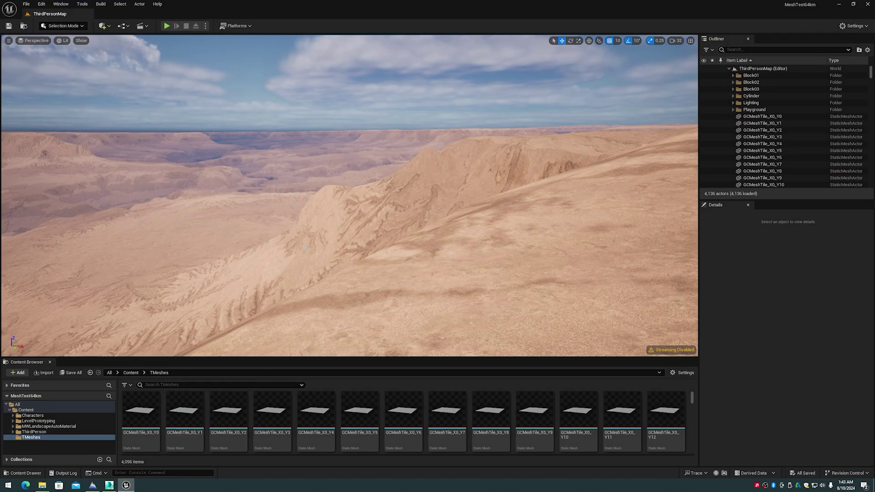
{"action": "left_click", "coordinate": [42, 486]}
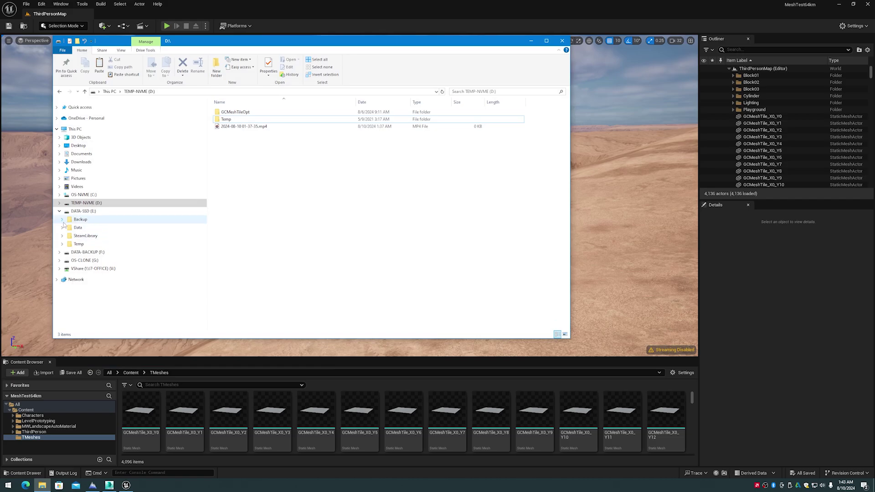
Step: Browse to E:\Temp\GCMeshTileOpt to view the 4,096 optimized .obj tiles
{"action": "left_click", "coordinate": [63, 244]}
{"action": "left_click", "coordinate": [90, 253]}
{"action": "left_click", "coordinate": [90, 260]}
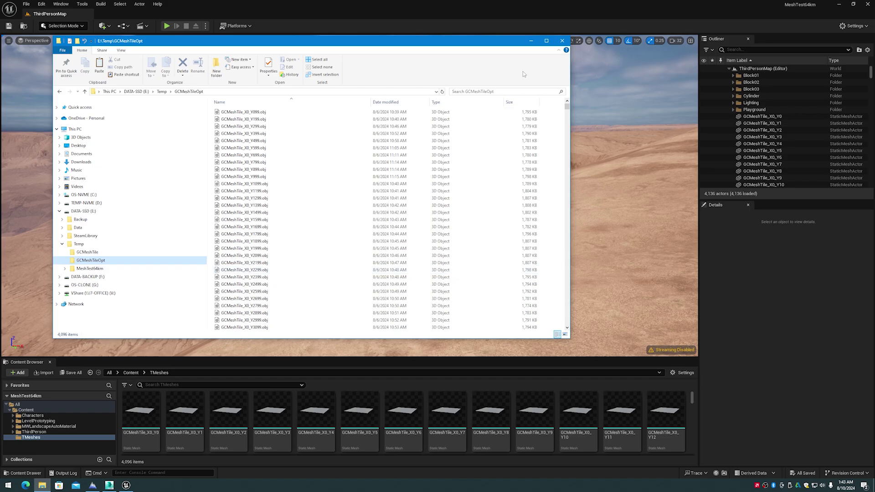
Step: Minimize File Explorer and fly the Unreal camera up above the canyon terrain tiles
{"action": "left_click", "coordinate": [531, 42]}
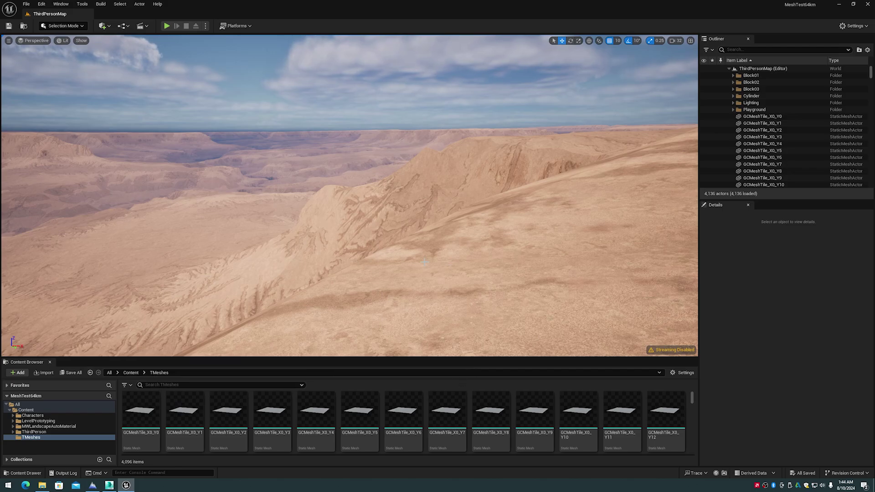
{"action": "right_click_drag", "start_coordinate": [455, 274], "coordinate": [478, 274]}
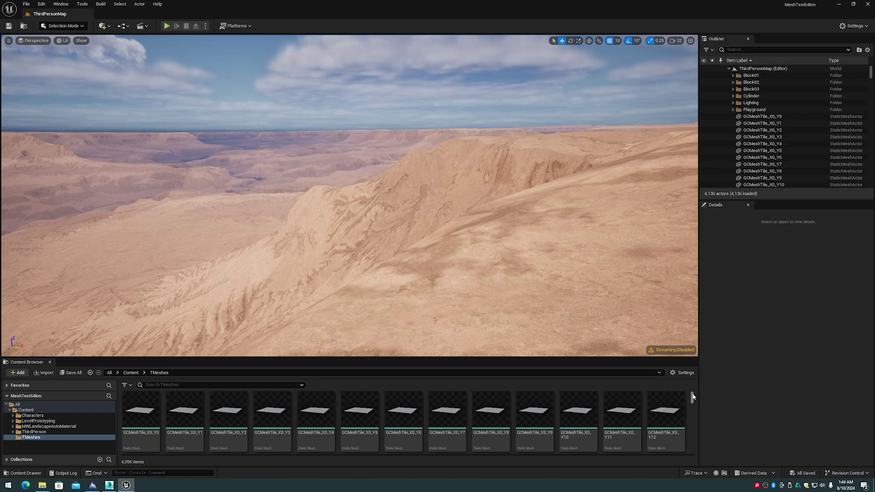
{"action": "mouse_move", "coordinate": [693, 397]}
{"action": "left_mouse_down"}
{"action": "mouse_move", "coordinate": [692, 449]}
{"action": "mouse_move", "coordinate": [692, 397]}
{"action": "left_mouse_up"}
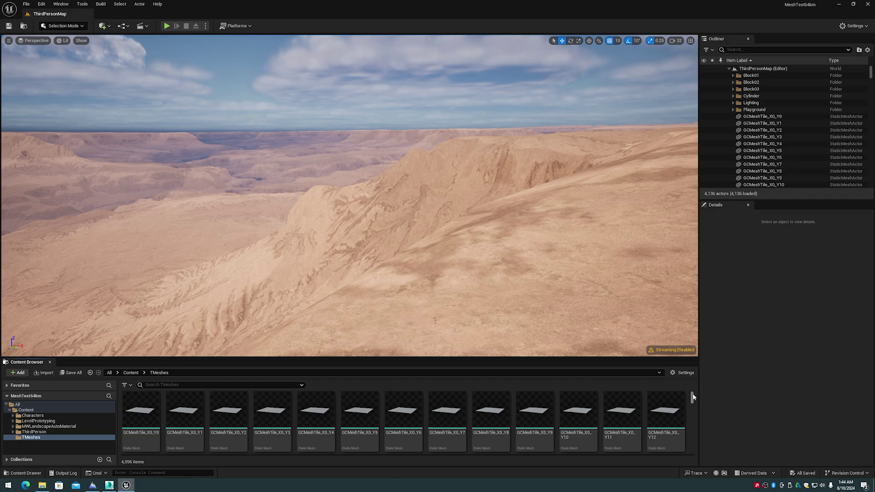
{"action": "right_click", "coordinate": [693, 397]}
{"action": "left_click", "coordinate": [692, 397]}
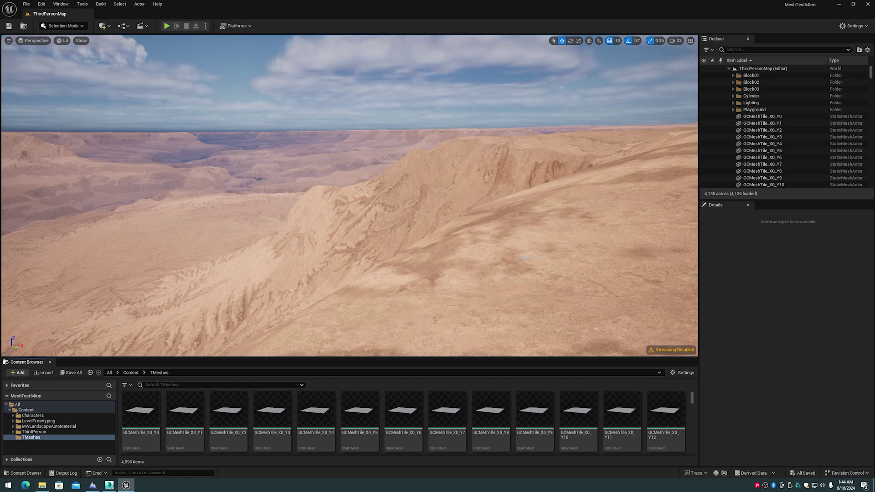
{"action": "key", "text": "e"}
{"action": "mouse_move", "coordinate": [512, 259]}
{"action": "right_mouse_down"}
{"action": "mouse_move", "coordinate": [499, 258]}
{"action": "mouse_move", "coordinate": [512, 258]}
{"action": "mouse_move", "coordinate": [510, 278]}
{"action": "mouse_move", "coordinate": [511, 264]}
{"action": "right_mouse_up"}
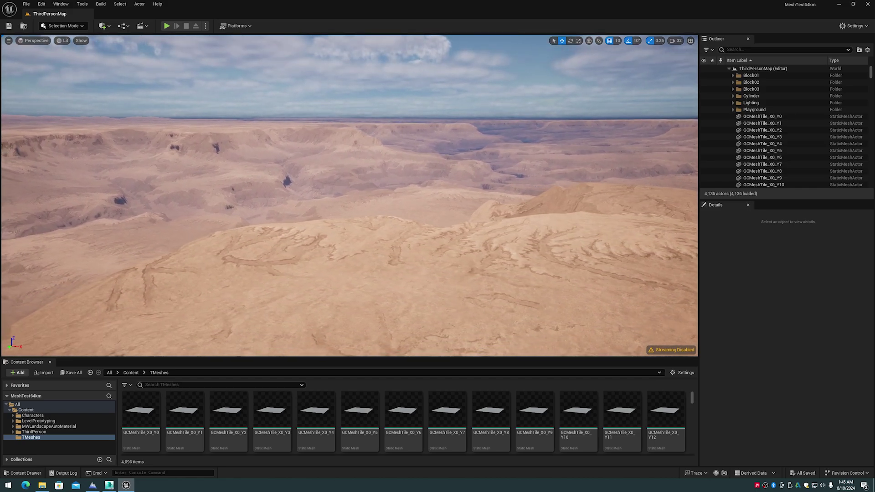
Step: Fly sideways and forward over the canyon rim, turning to view the ridge beyond
{"action": "key", "text": "a"}
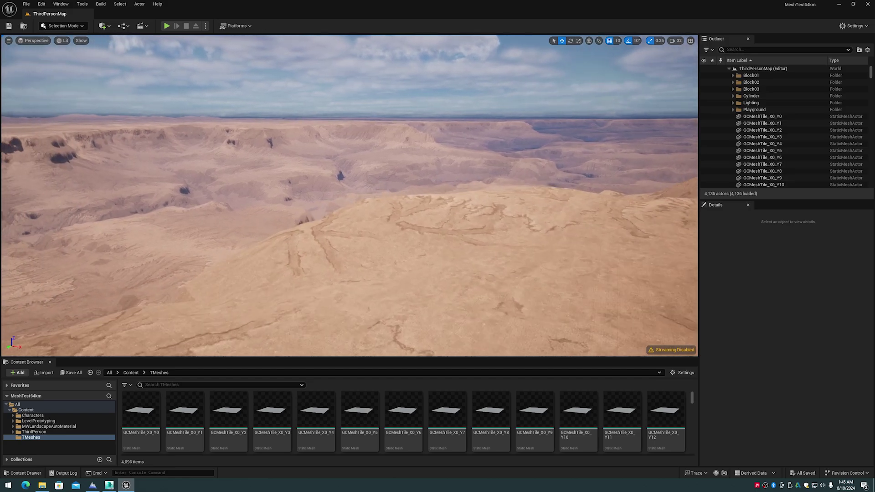
{"action": "key", "text": "w"}
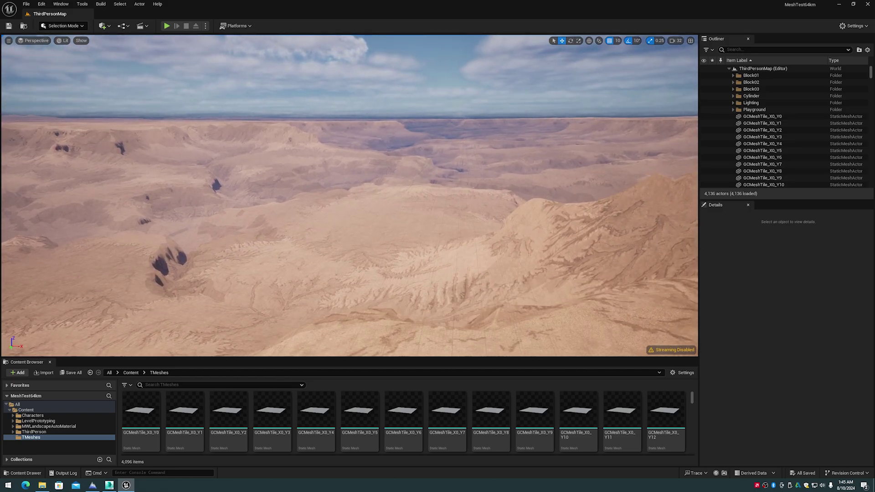
{"action": "key", "text": "w"}
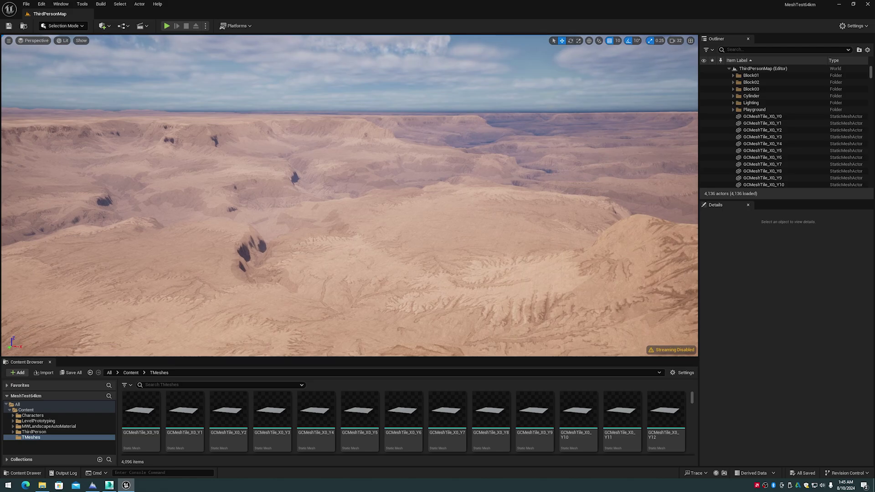
{"action": "right_click_drag", "start_coordinate": [350, 196], "coordinate": [435, 196]}
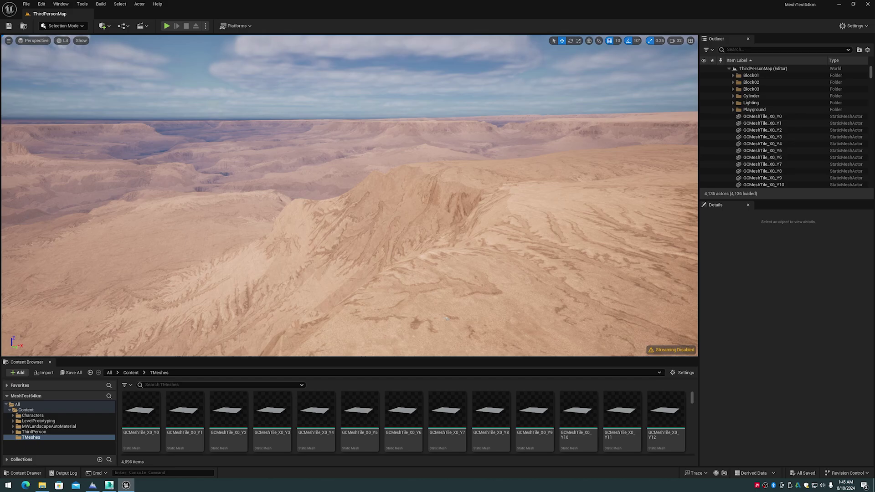
{"action": "right_click_drag", "start_coordinate": [508, 258], "coordinate": [504, 258]}
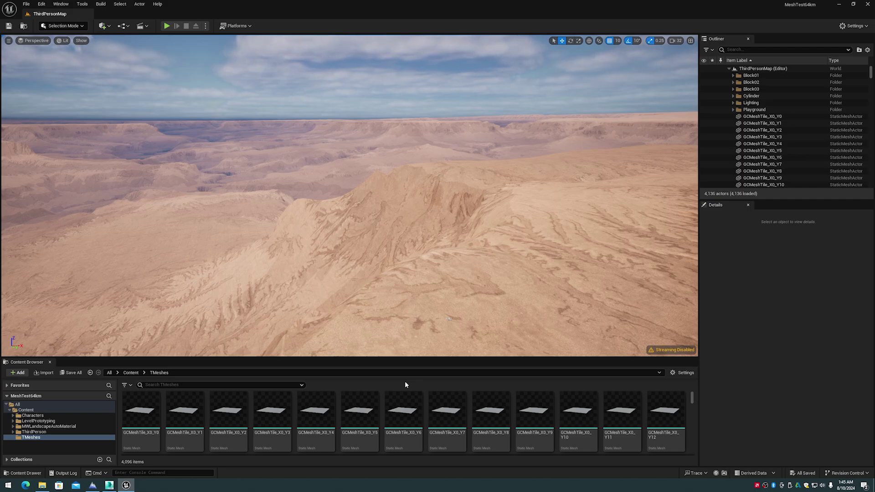
{"action": "mouse_move", "coordinate": [401, 255]}
{"action": "right_mouse_down"}
{"action": "mouse_move", "coordinate": [350, 254]}
{"action": "mouse_move", "coordinate": [394, 254]}
{"action": "right_mouse_up"}
{"action": "right_click_drag", "start_coordinate": [401, 319], "coordinate": [363, 316]}
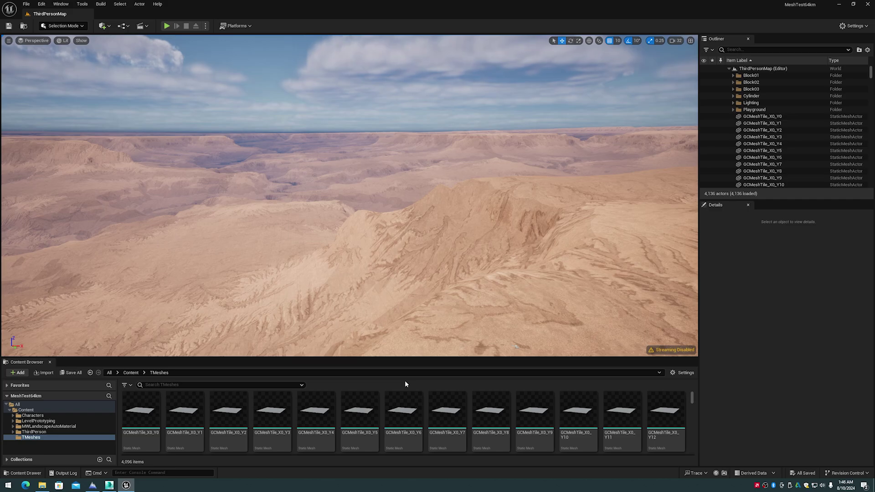
Step: Turn the camera right and fly down for a wide view of the canyon's rims and plateaus
{"action": "mouse_move", "coordinate": [405, 292]}
{"action": "right_mouse_down"}
{"action": "mouse_move", "coordinate": [464, 301]}
{"action": "mouse_move", "coordinate": [405, 282]}
{"action": "mouse_move", "coordinate": [365, 282]}
{"action": "mouse_move", "coordinate": [420, 283]}
{"action": "mouse_move", "coordinate": [411, 279]}
{"action": "right_mouse_up"}
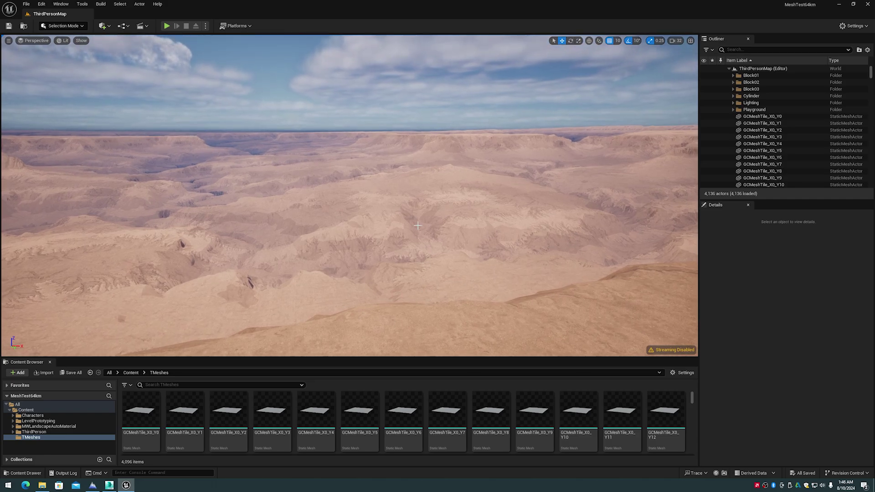
{"action": "right_click_drag", "start_coordinate": [417, 225], "coordinate": [417, 231]}
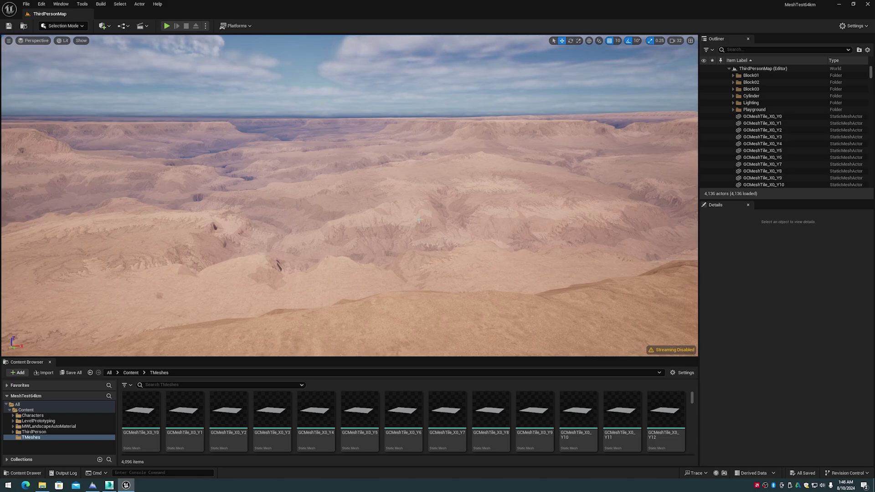
{"action": "left_click", "coordinate": [235, 26]}
{"action": "mouse_move", "coordinate": [254, 119]}
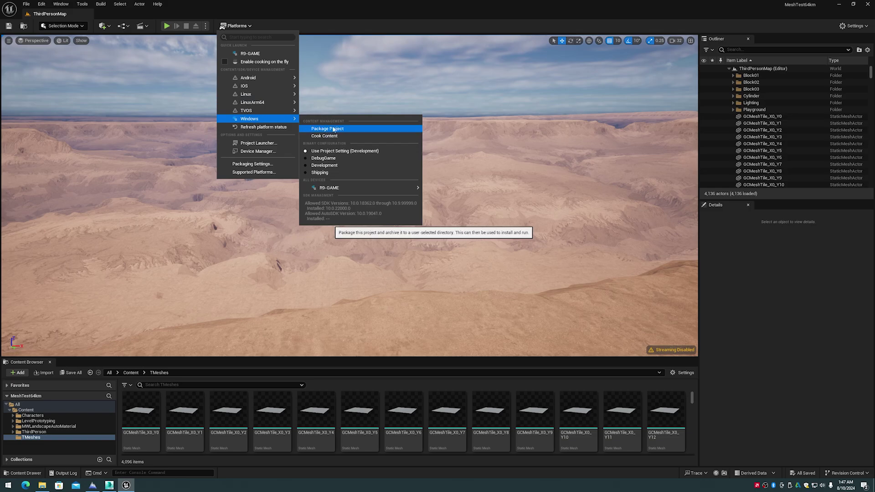
{"action": "mouse_move", "coordinate": [255, 94]}
{"action": "left_click", "coordinate": [313, 9]}
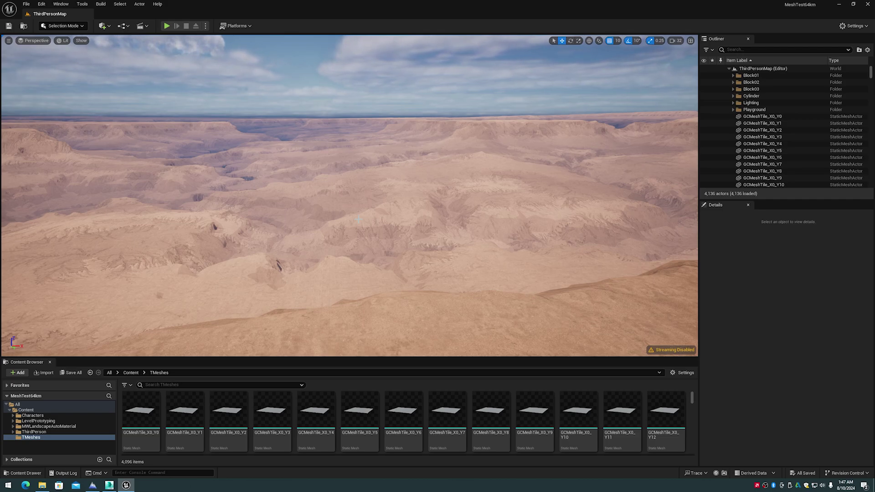
Step: Raise the camera and fly forward past the near ridge, turning right over the cliffs and gorges
{"action": "mouse_move", "coordinate": [359, 219]}
{"action": "right_mouse_down"}
{"action": "mouse_move", "coordinate": [325, 218]}
{"action": "mouse_move", "coordinate": [363, 220]}
{"action": "right_mouse_up"}
{"action": "key", "text": "e"}
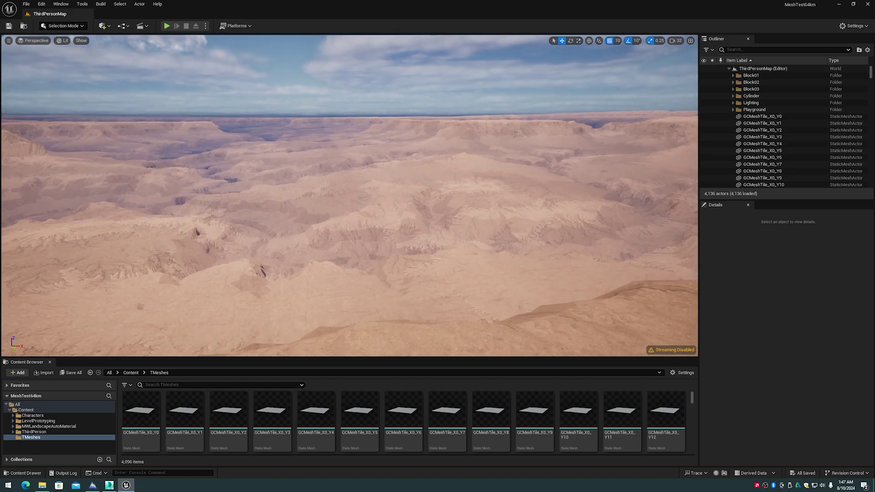
{"action": "right_click_drag", "start_coordinate": [352, 220], "coordinate": [352, 221]}
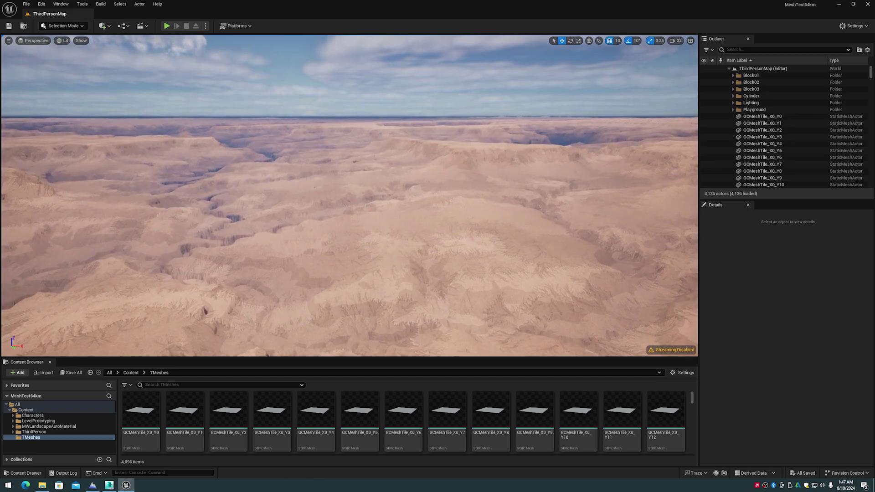
{"action": "mouse_move", "coordinate": [352, 221]}
{"action": "right_mouse_down"}
{"action": "mouse_move", "coordinate": [331, 221]}
{"action": "mouse_move", "coordinate": [347, 224]}
{"action": "right_mouse_up"}
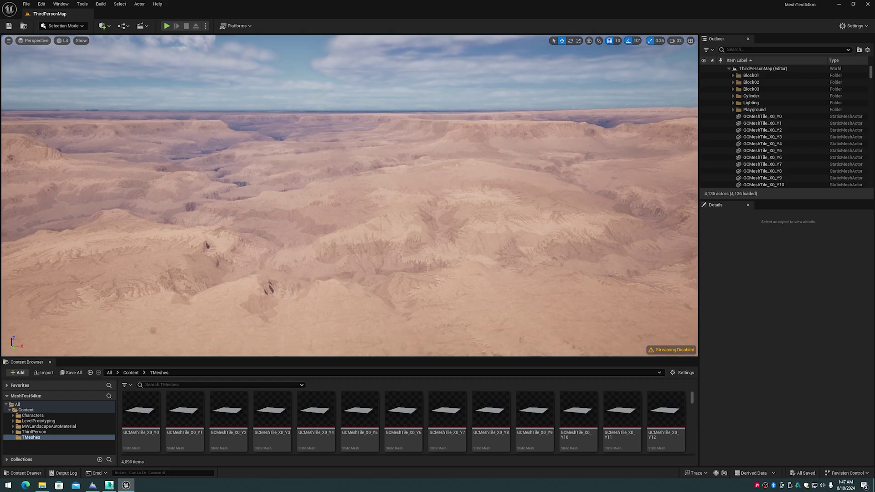
{"action": "right_click_drag", "start_coordinate": [352, 223], "coordinate": [352, 224]}
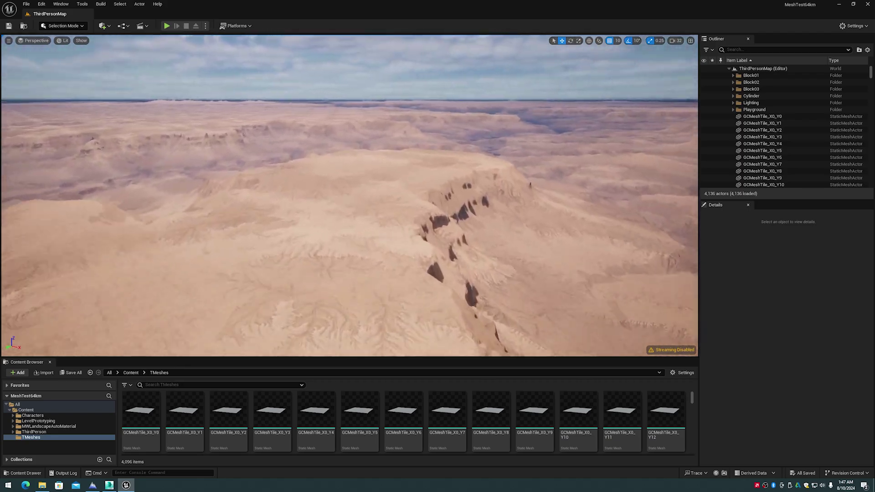
{"action": "right_click_drag", "start_coordinate": [349, 196], "coordinate": [541, 196]}
{"action": "key", "text": "w"}
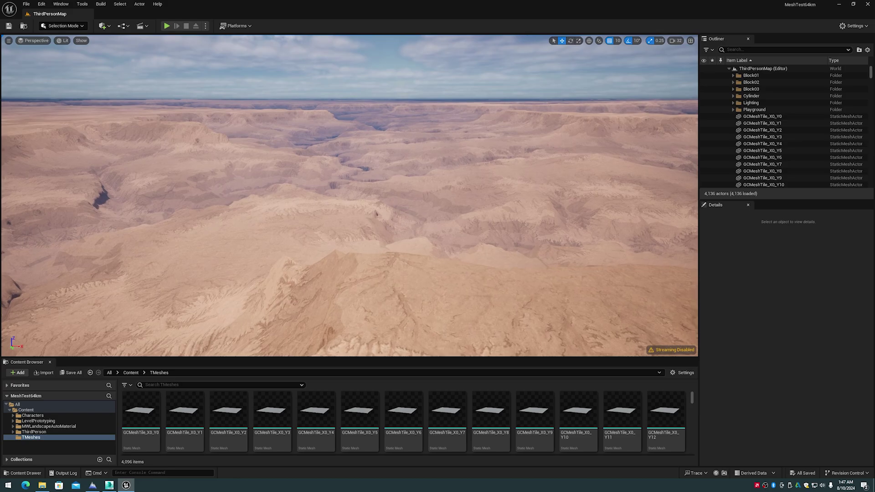
{"action": "mouse_move", "coordinate": [375, 203]}
{"action": "right_mouse_down"}
{"action": "mouse_move", "coordinate": [365, 188]}
{"action": "mouse_move", "coordinate": [359, 202]}
{"action": "right_mouse_up"}
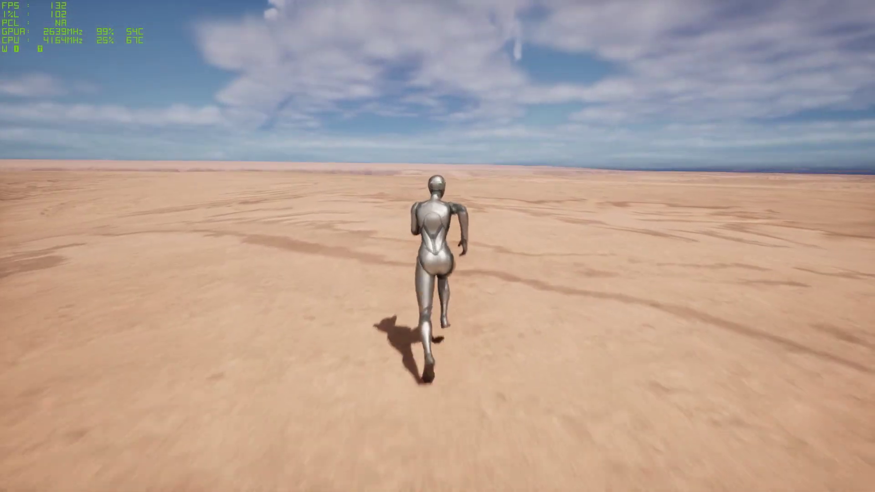
Step: Run the character across the desert, veering right, pausing near the cliffs, then over the dunes
{"action": "key", "text": "w"}
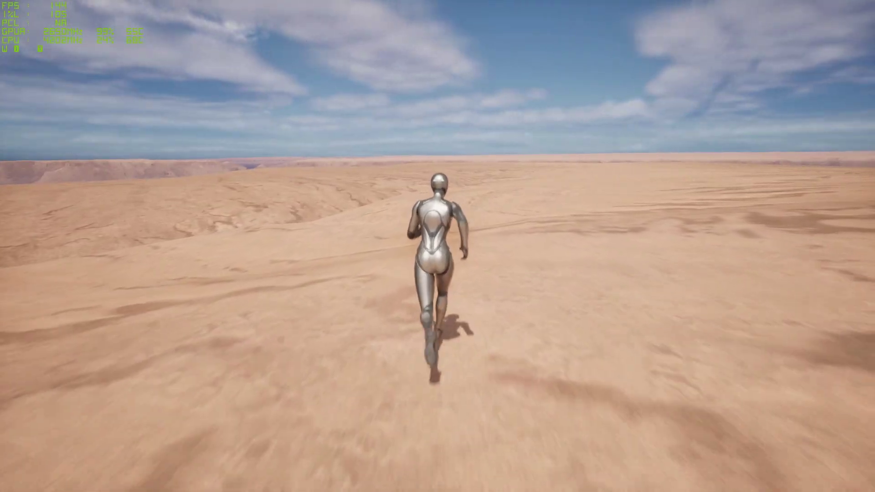
{"action": "key", "text": "w"}
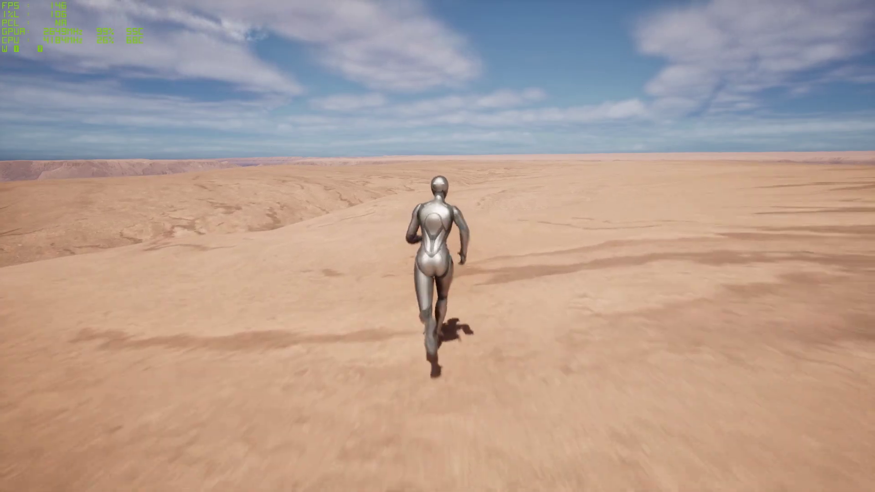
{"action": "key", "text": "w"}
{"action": "key", "text": "d"}
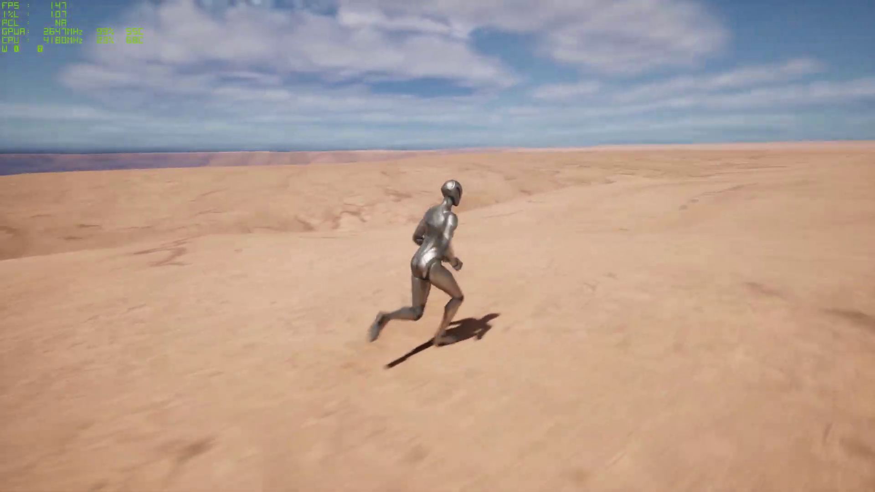
{"action": "key", "text": "w"}
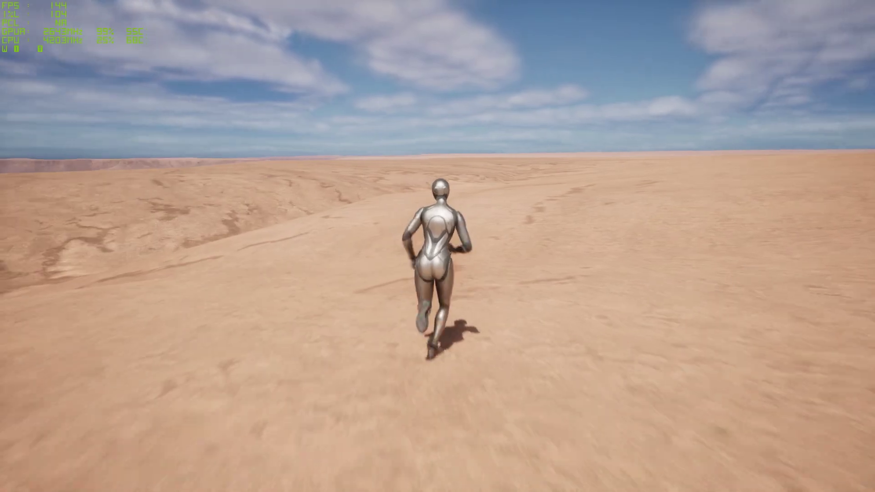
{"action": "key", "text": "w"}
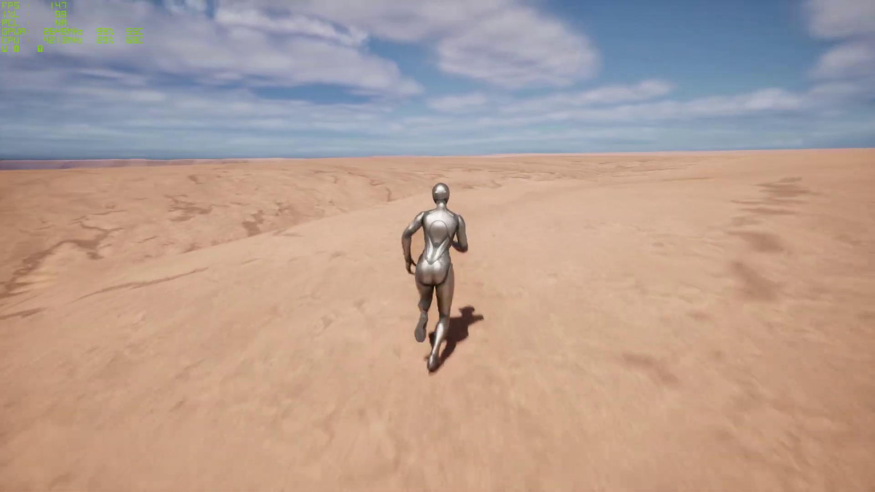
{"action": "key", "text": "w"}
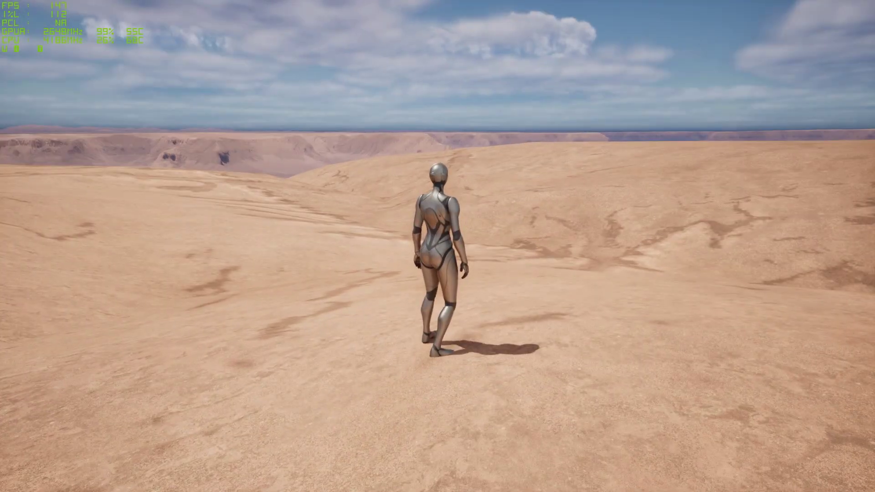
{"action": "key", "text": "w"}
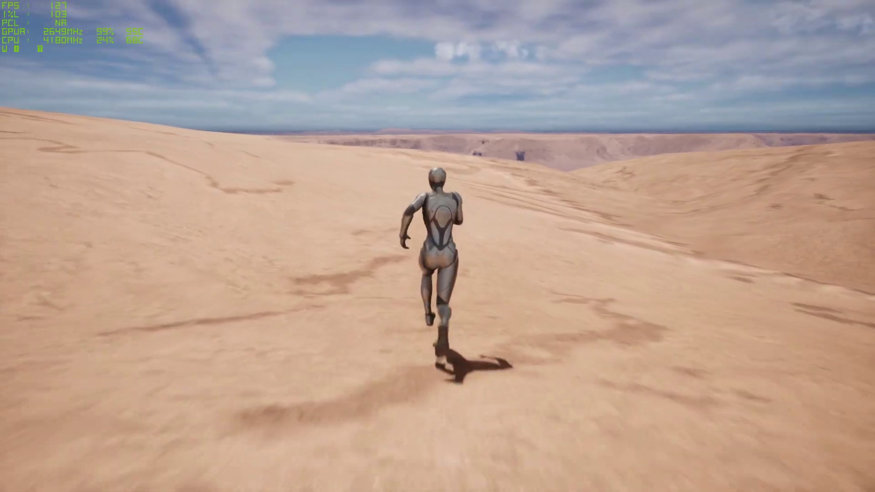
{"action": "key", "text": "w"}
{"action": "key", "text": "w"}
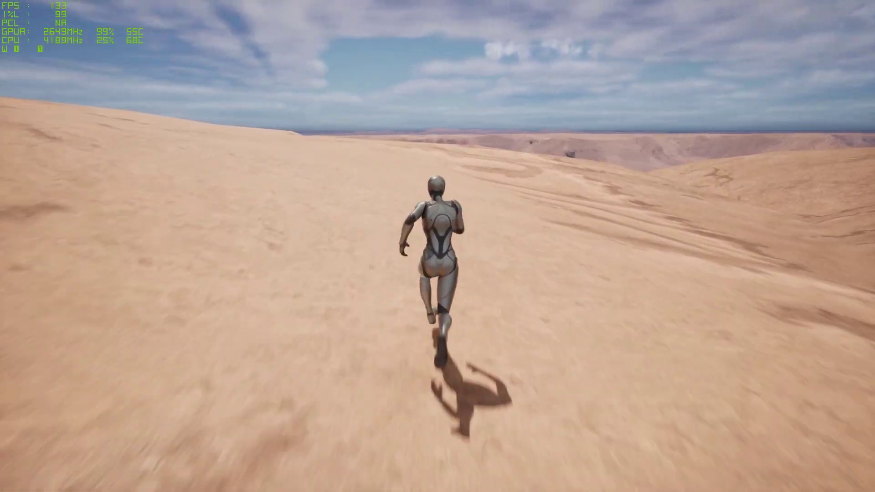
{"action": "key", "text": "w"}
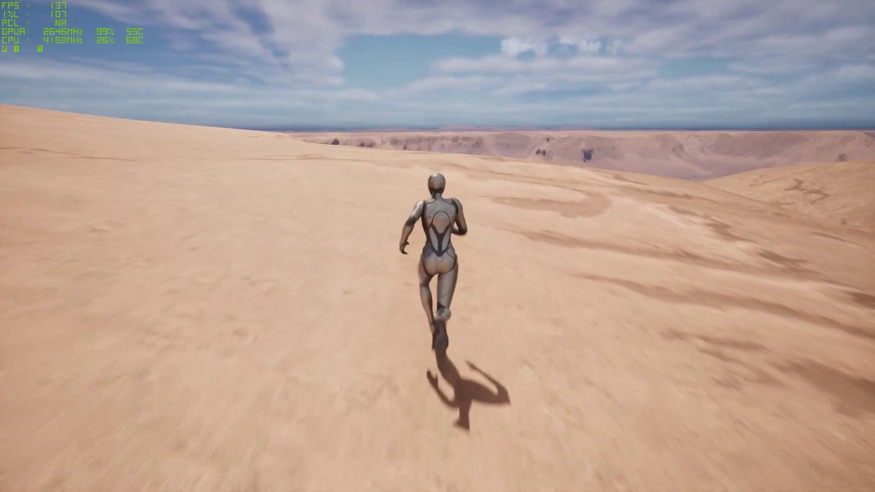
{"action": "key", "text": "w"}
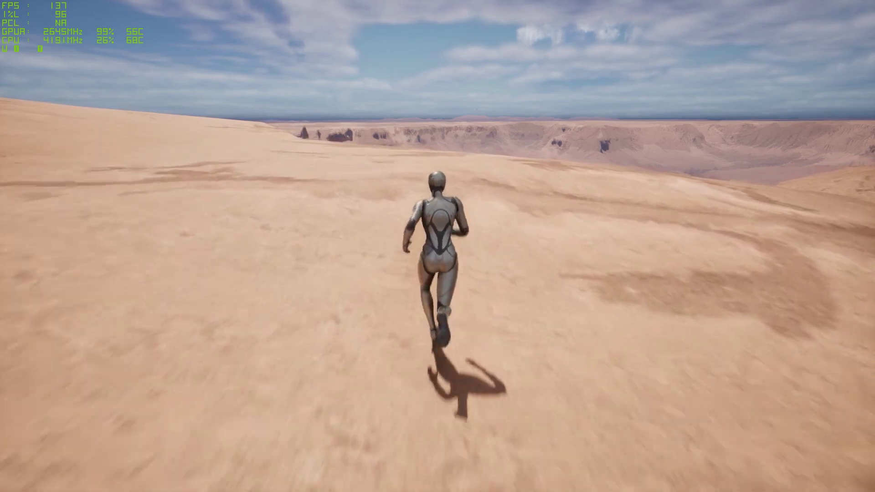
{"action": "key", "text": "w"}
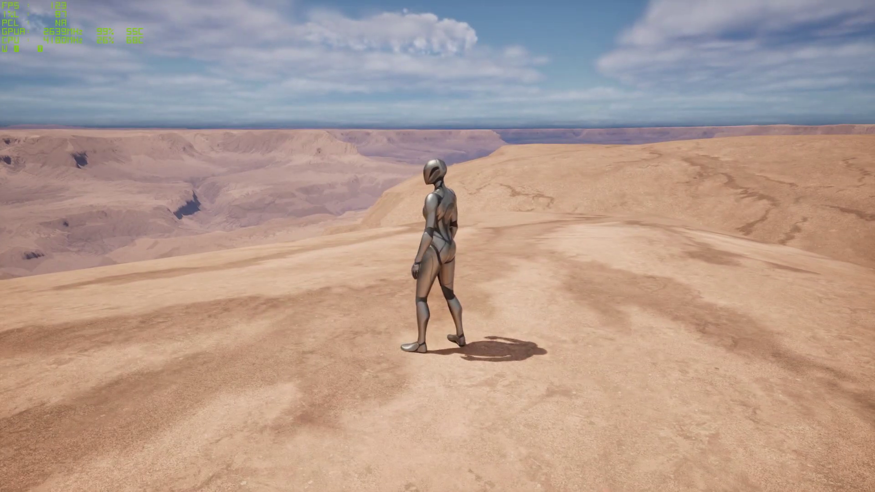
Step: Run the character across the plateau, up the sandy slope and over the dune crest
{"action": "key", "text": "w"}
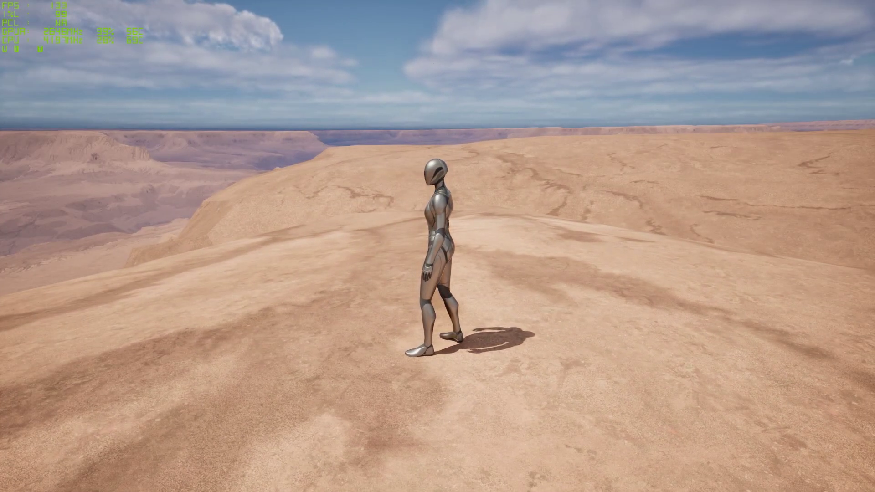
{"action": "key", "text": "w"}
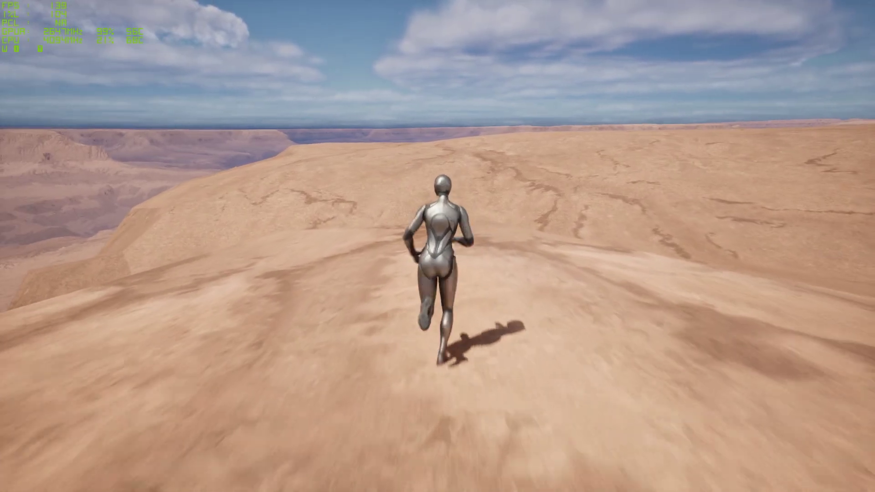
{"action": "key", "text": "w"}
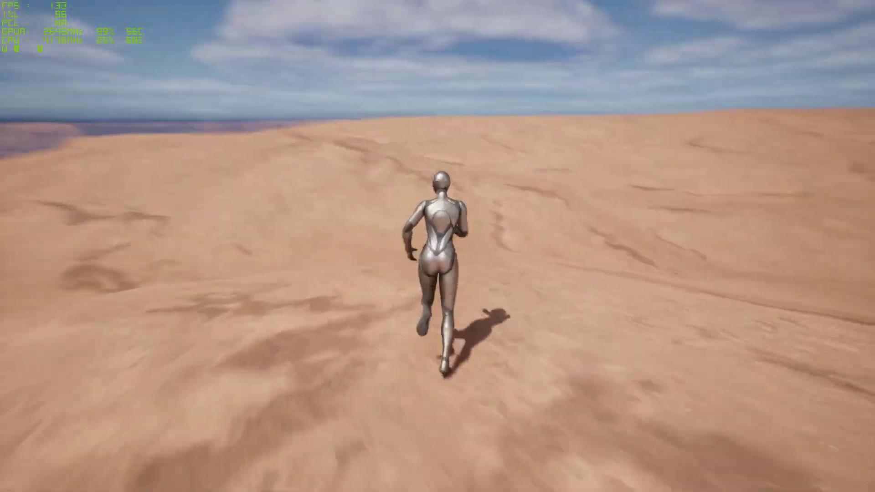
{"action": "key", "text": "w"}
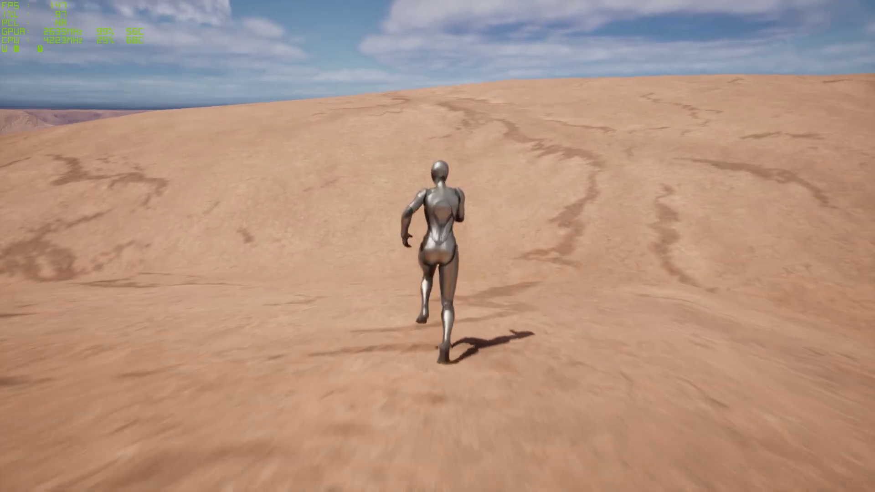
{"action": "key", "text": "w"}
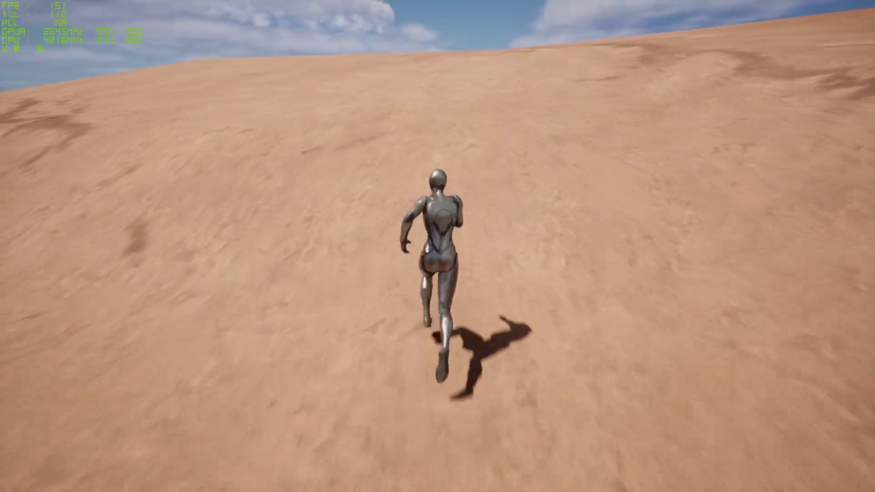
{"action": "key", "text": "w"}
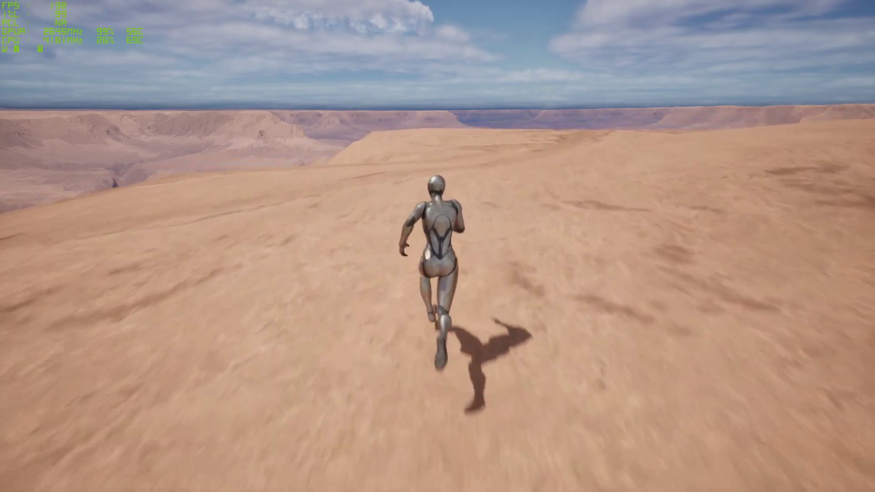
{"action": "key", "text": "w"}
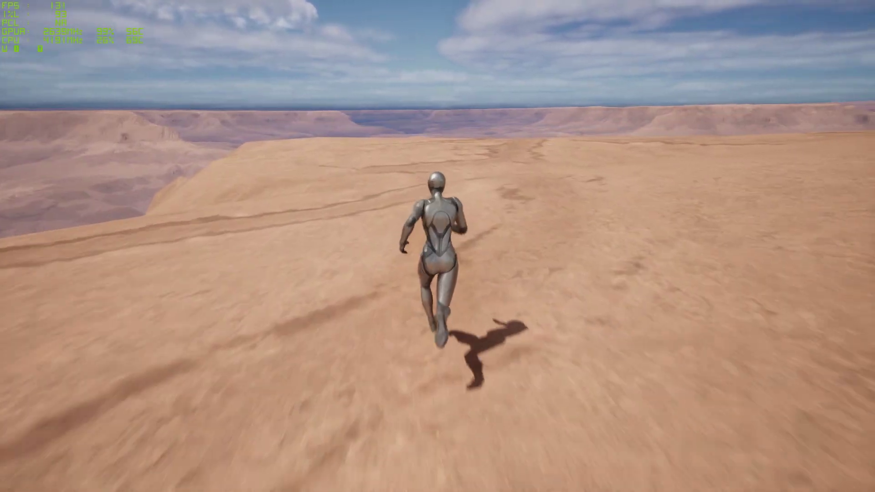
{"action": "key", "text": "w"}
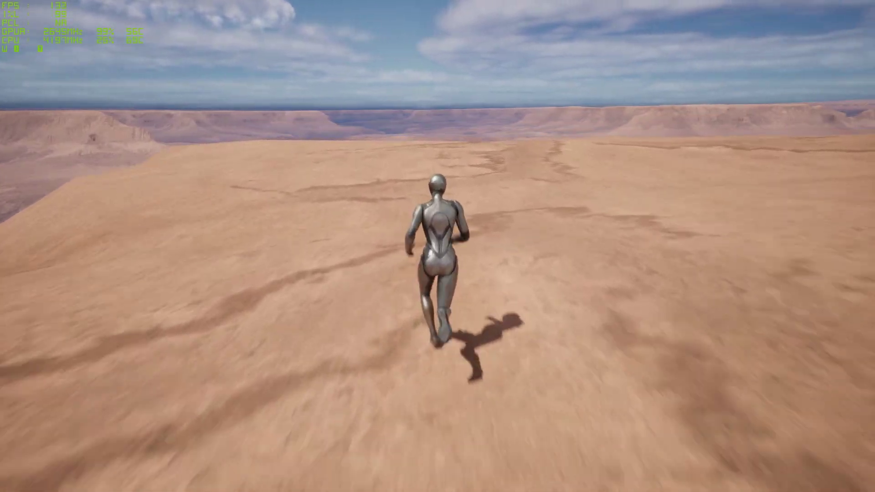
{"action": "key", "text": "w"}
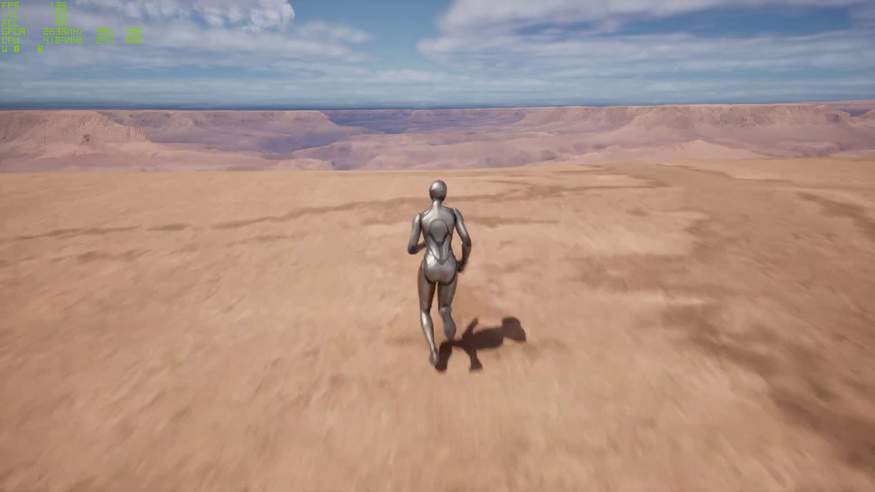
Step: Weave along the canyon rim, stop facing the gorge, then head back diagonally left across the plateau
{"action": "key", "text": "w"}
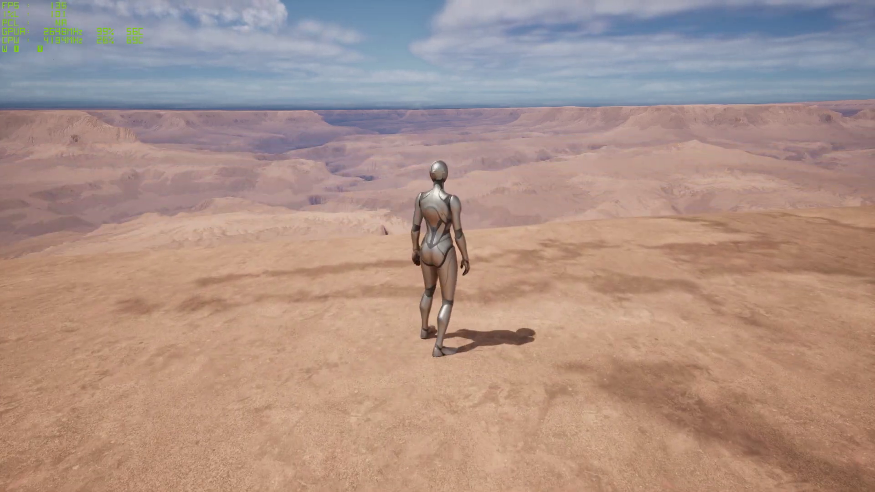
{"action": "key", "text": "w"}
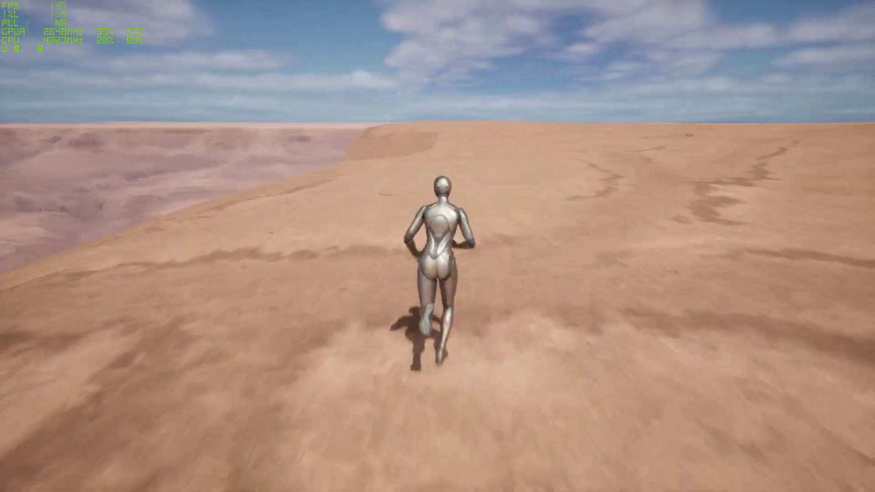
{"action": "key", "text": "d"}
{"action": "key", "text": "w"}
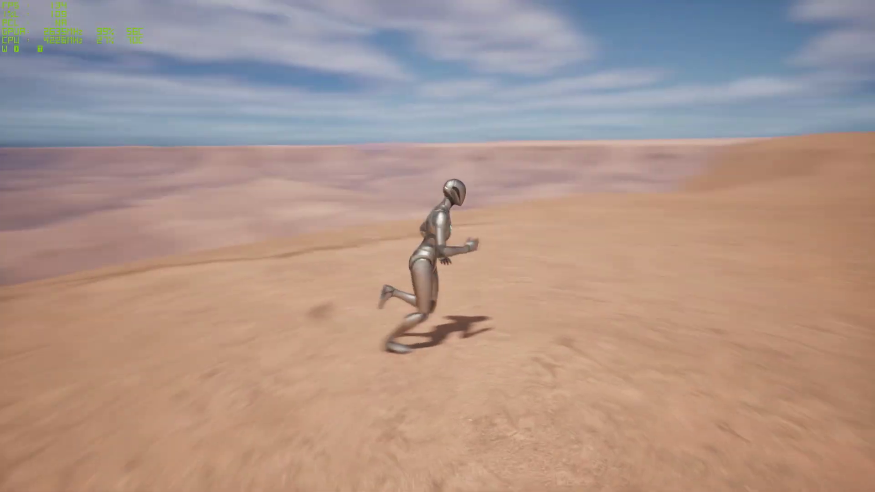
{"action": "key", "text": "d"}
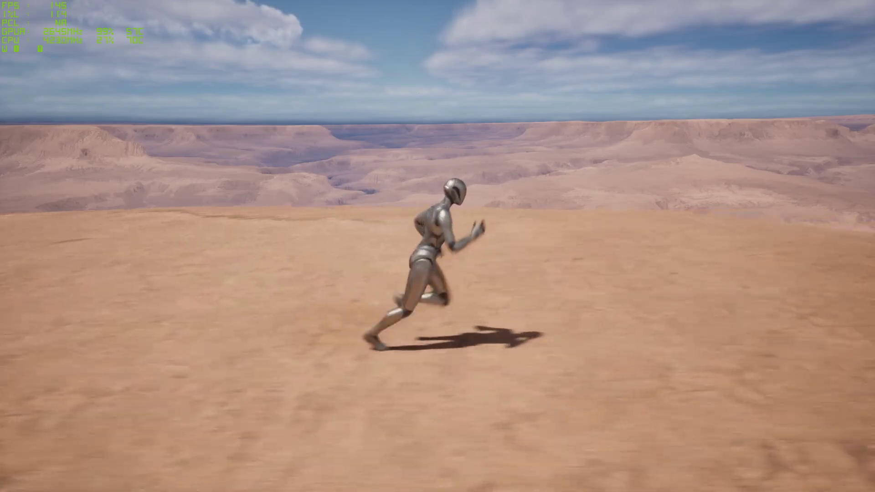
{"action": "key", "text": "w"}
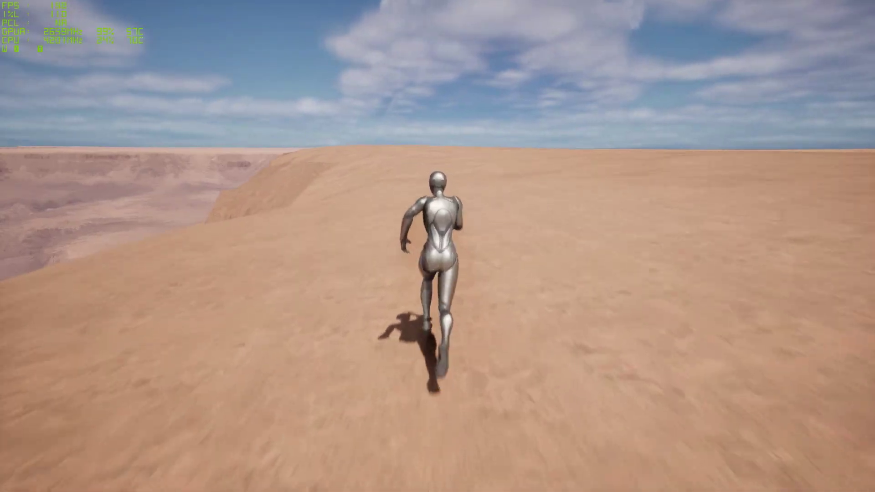
{"action": "key", "text": "d"}
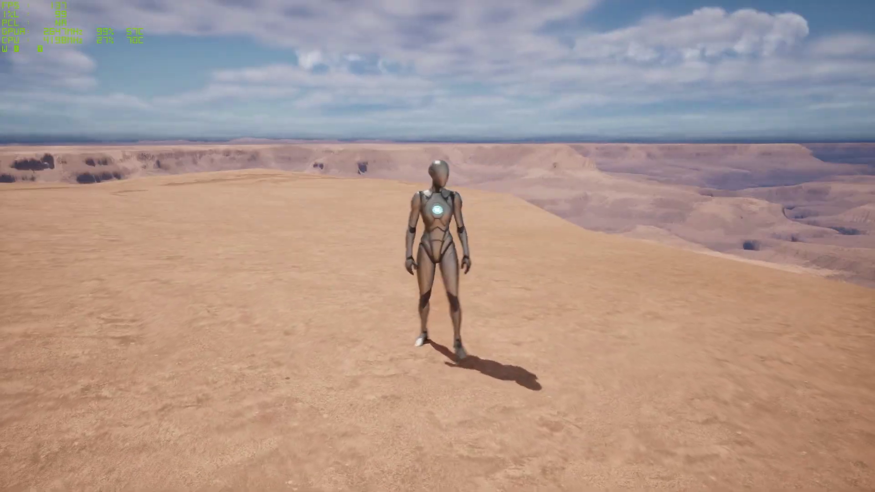
{"action": "key", "text": "w"}
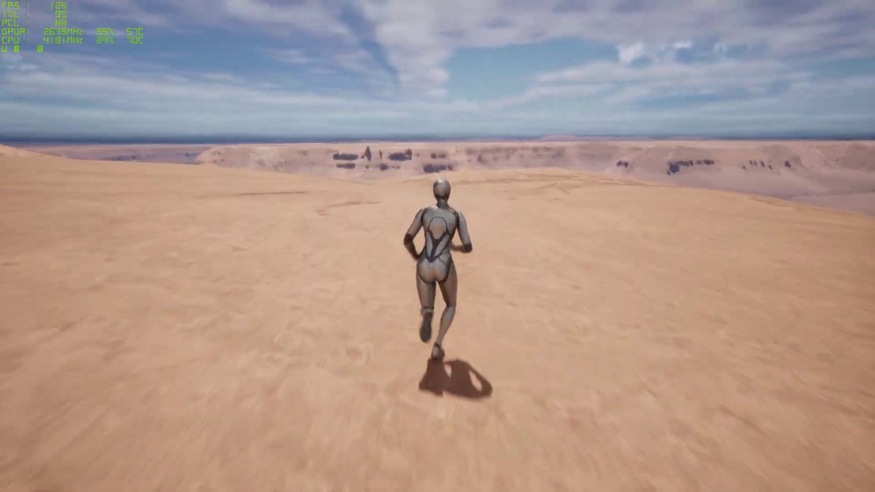
{"action": "key", "text": "a"}
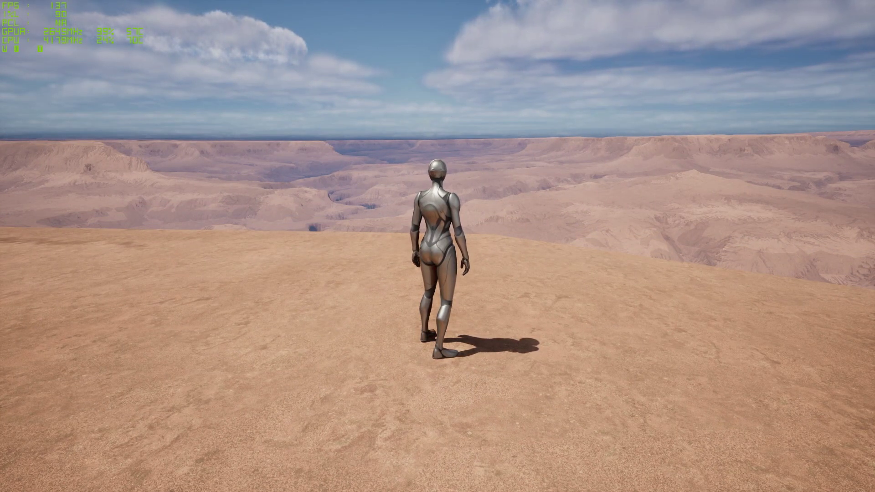
Step: Run the character across the plateau, veering right toward the canyon, briefly stopping, then continuing diagonally right
{"action": "key", "text": "w"}
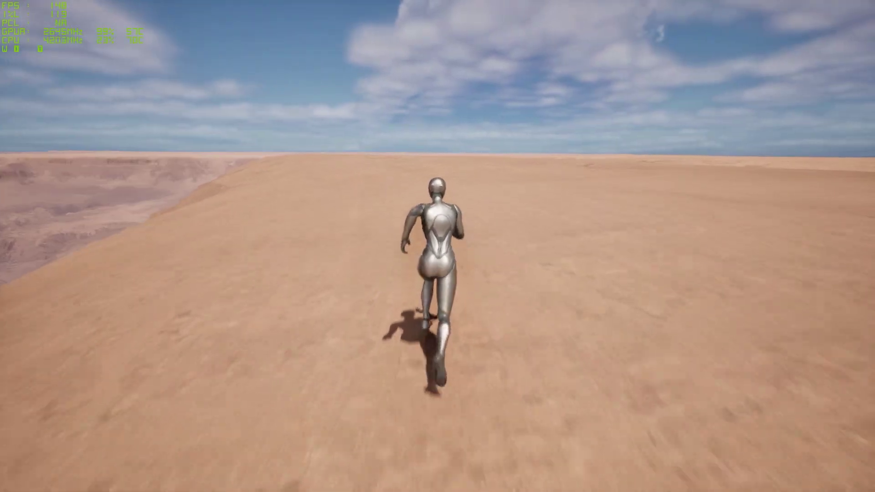
{"action": "key", "text": "d"}
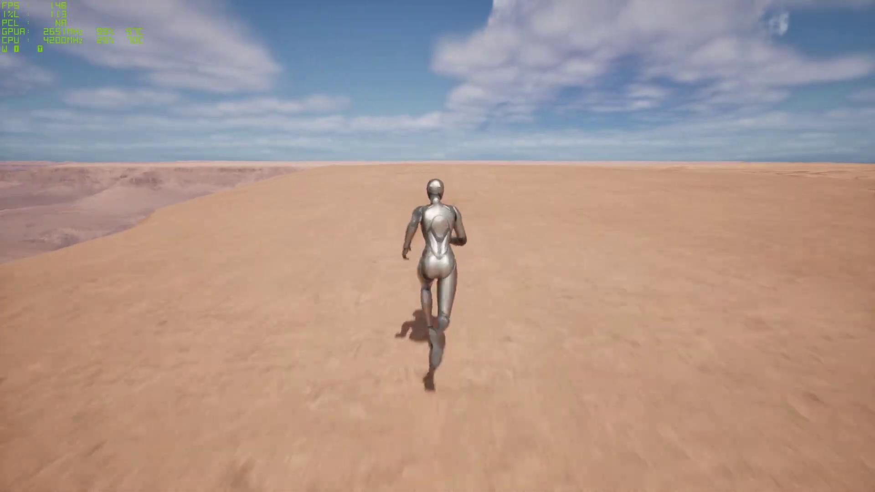
{"action": "key", "text": "d"}
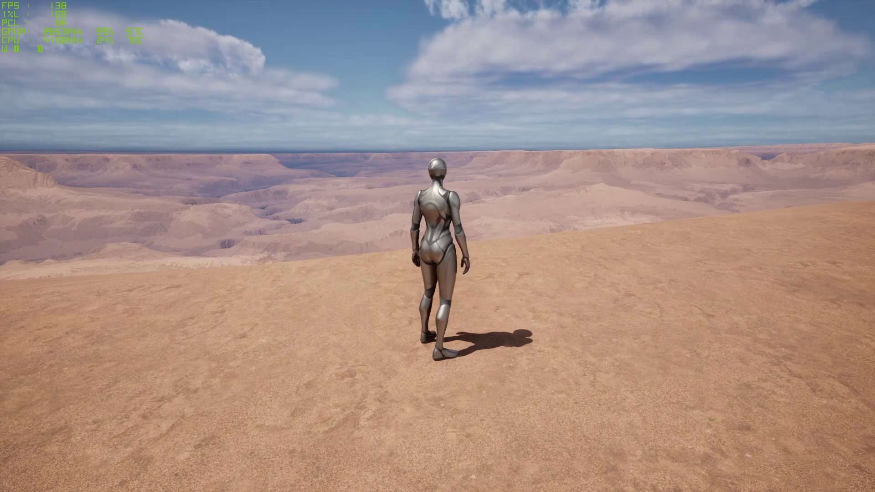
{"action": "key", "text": "d"}
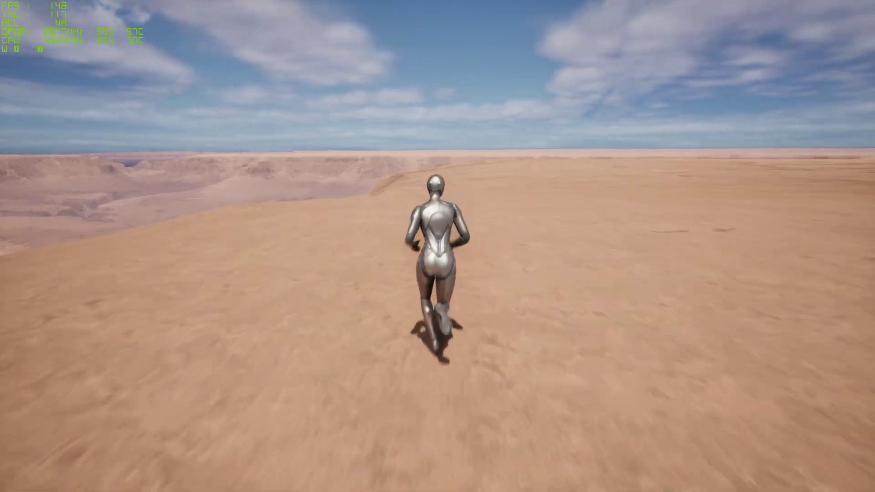
{"action": "key", "text": "d"}
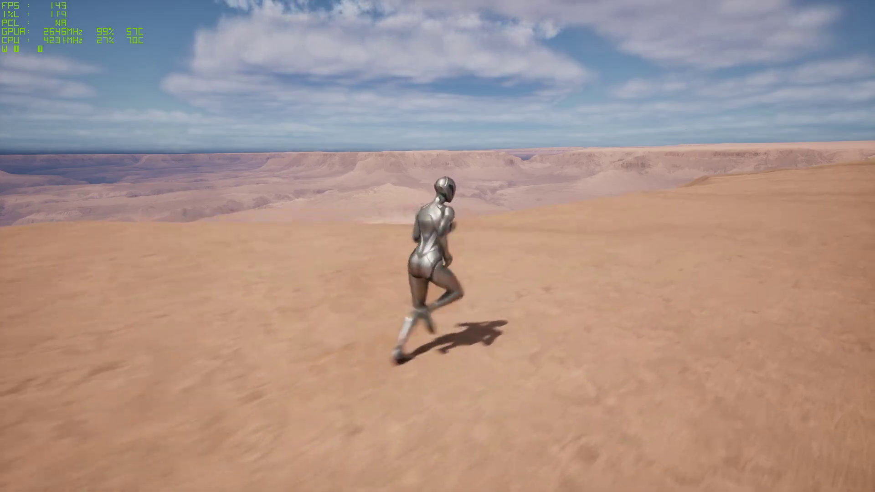
{"action": "key", "text": "w"}
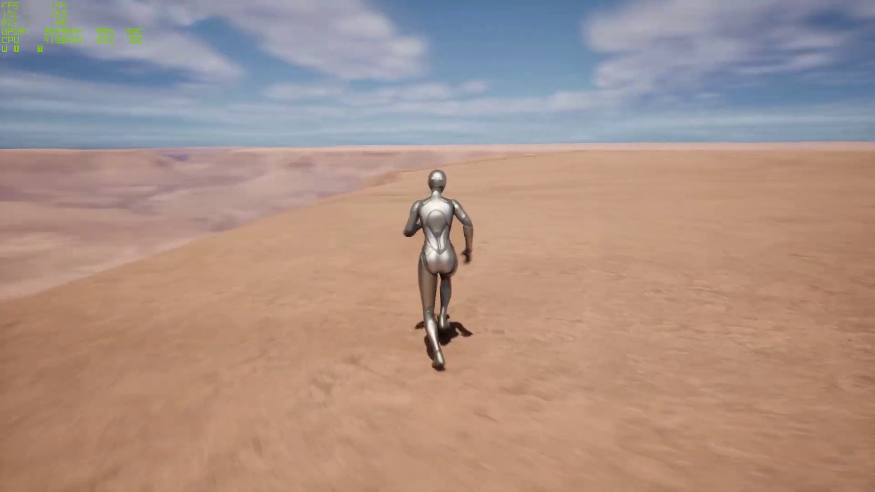
{"action": "key", "text": "w"}
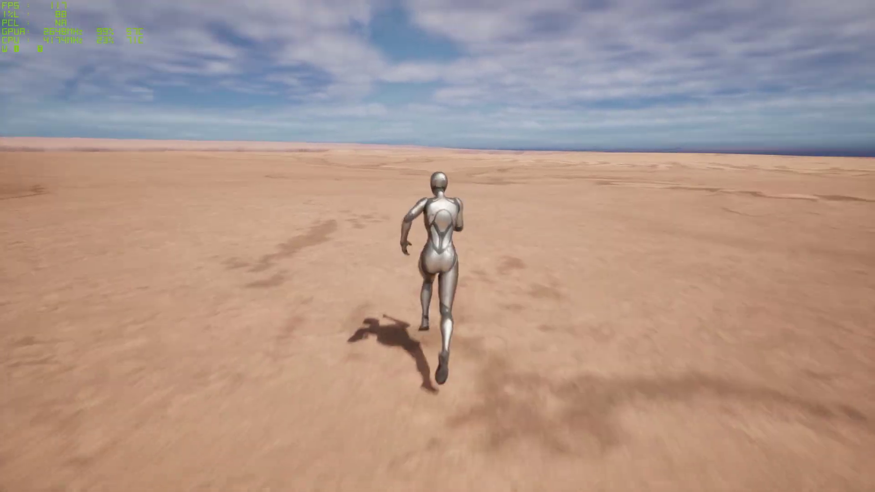
{"action": "key", "text": "d"}
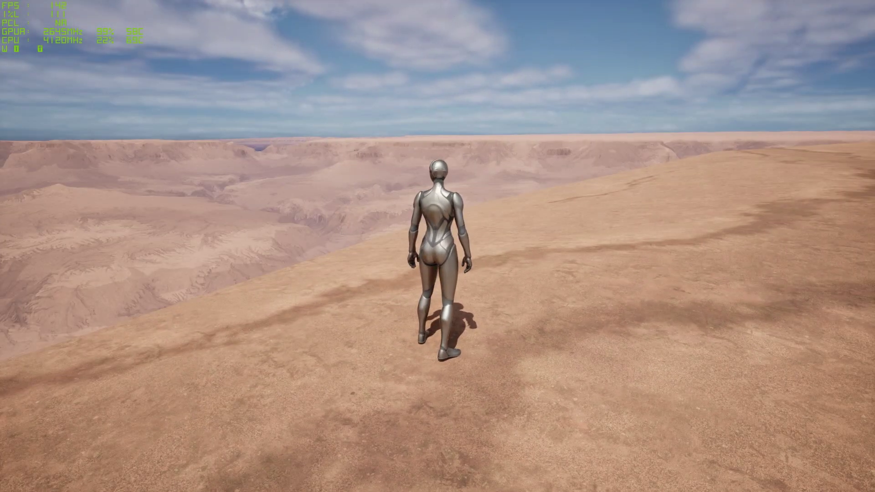
Step: Run along the ridge, swing left and turn back, then head straight for the canyon edge
{"action": "key", "text": "w"}
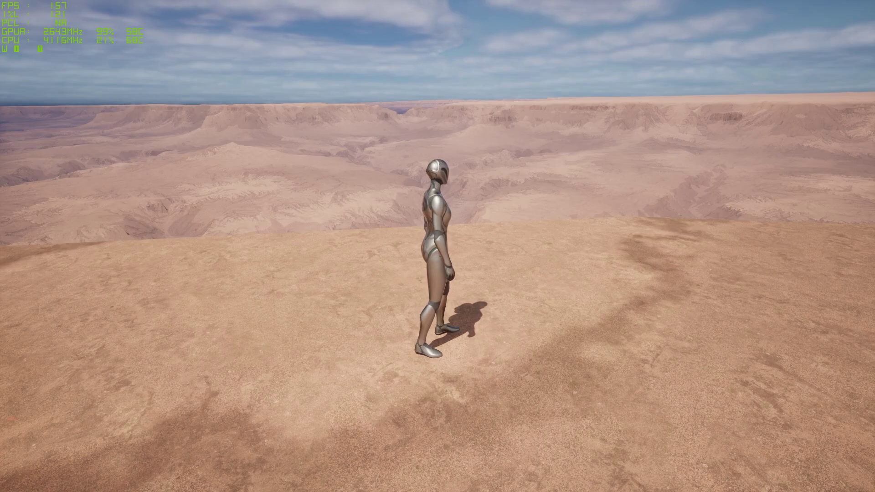
{"action": "key", "text": "w"}
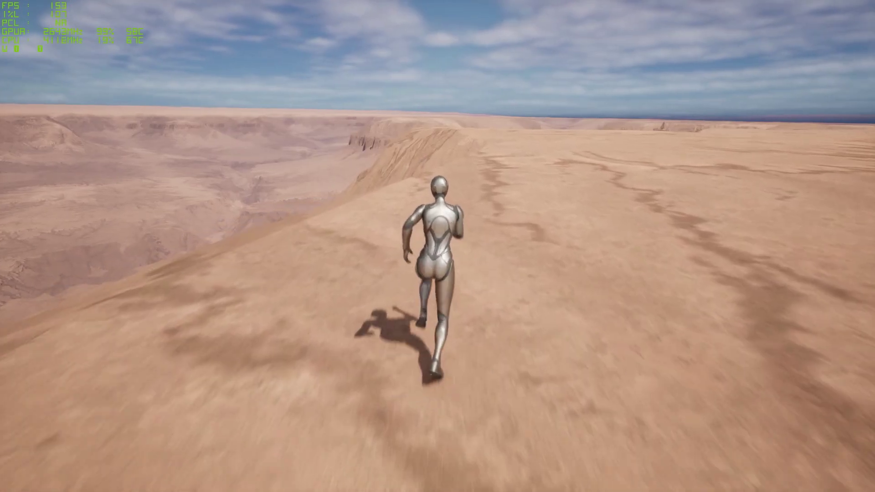
{"action": "key", "text": "a"}
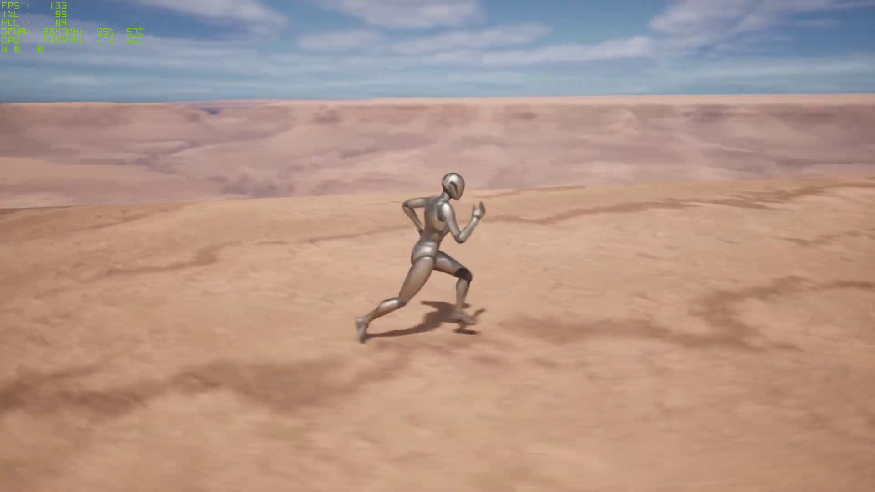
{"action": "key", "text": "s"}
{"action": "key", "text": "w"}
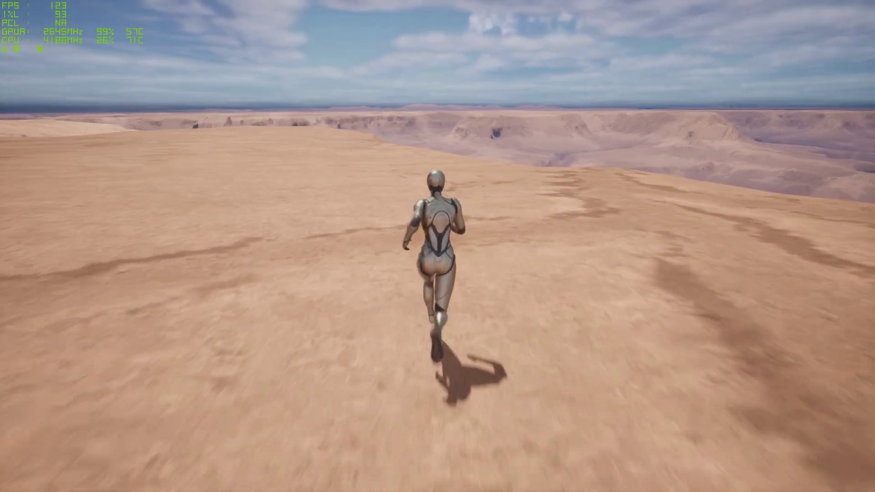
{"action": "key", "text": "a"}
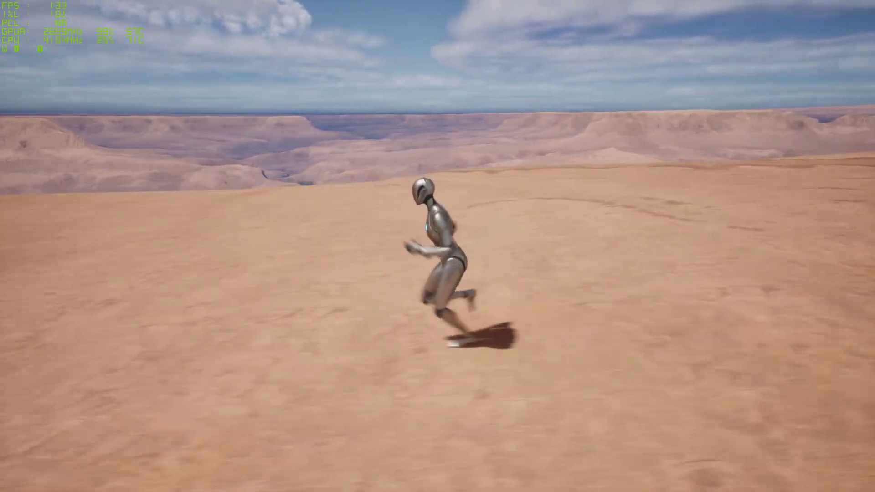
{"action": "key", "text": "w"}
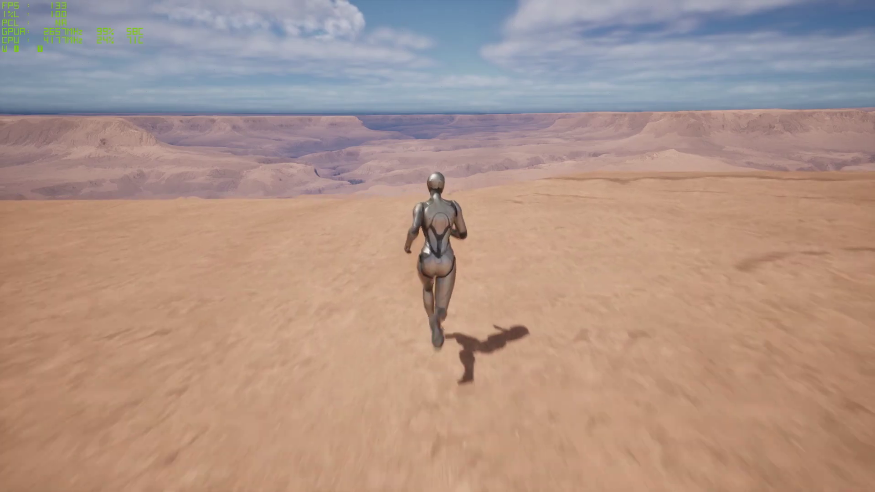